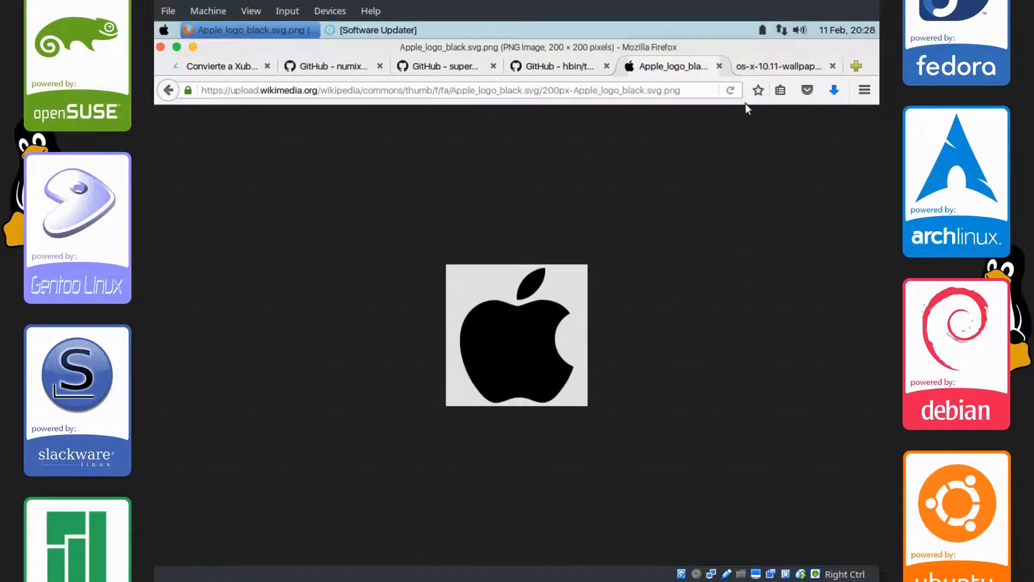
Save the os-x-10.11-wallpaper.jpg image from its browser page into a new .wallpapers folder inside the home folder
{"action": "left_click", "coordinate": [767, 67]}
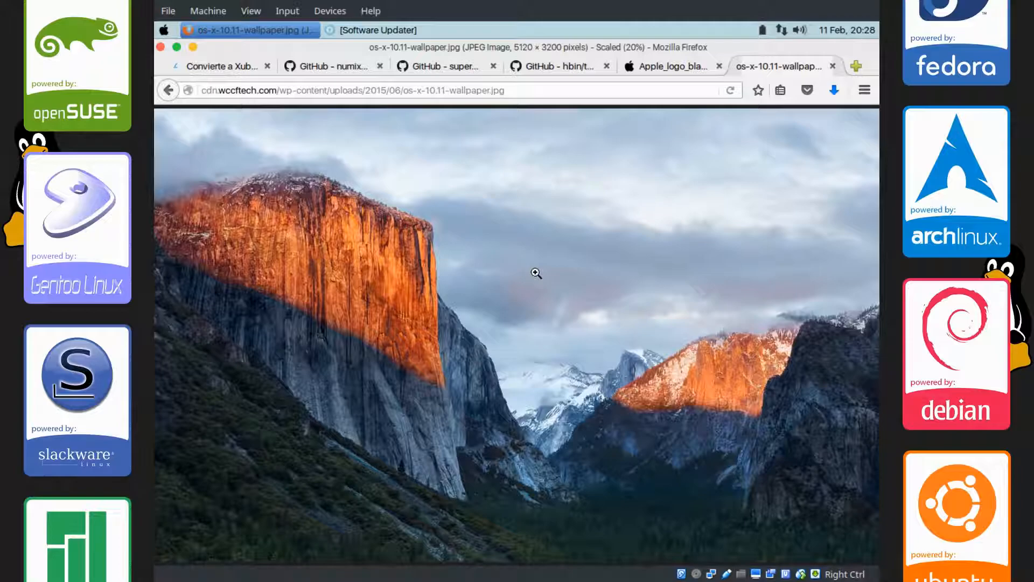
{"action": "right_click", "coordinate": [536, 273]}
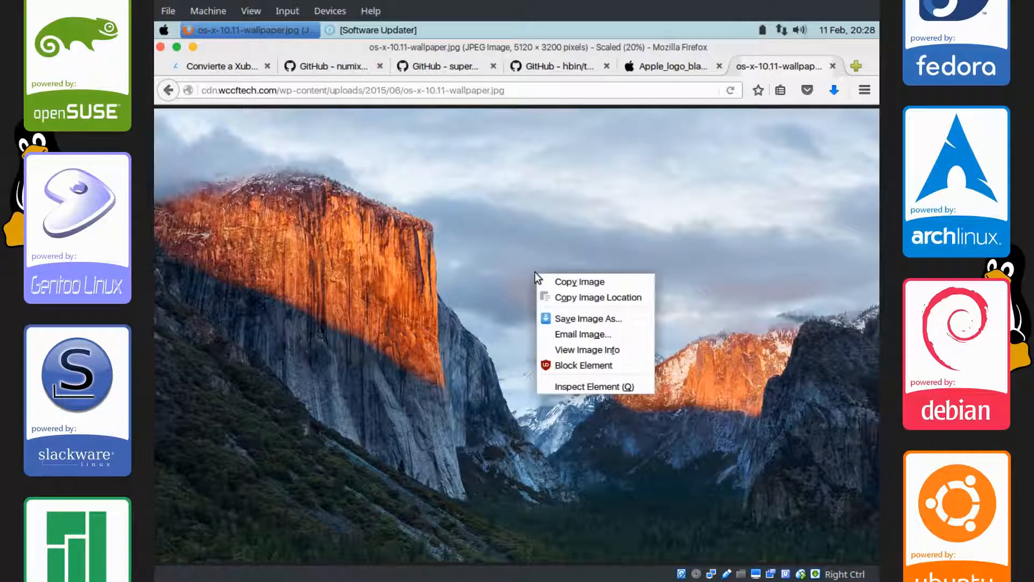
{"action": "left_click", "coordinate": [561, 318]}
{"action": "left_click", "coordinate": [354, 168]}
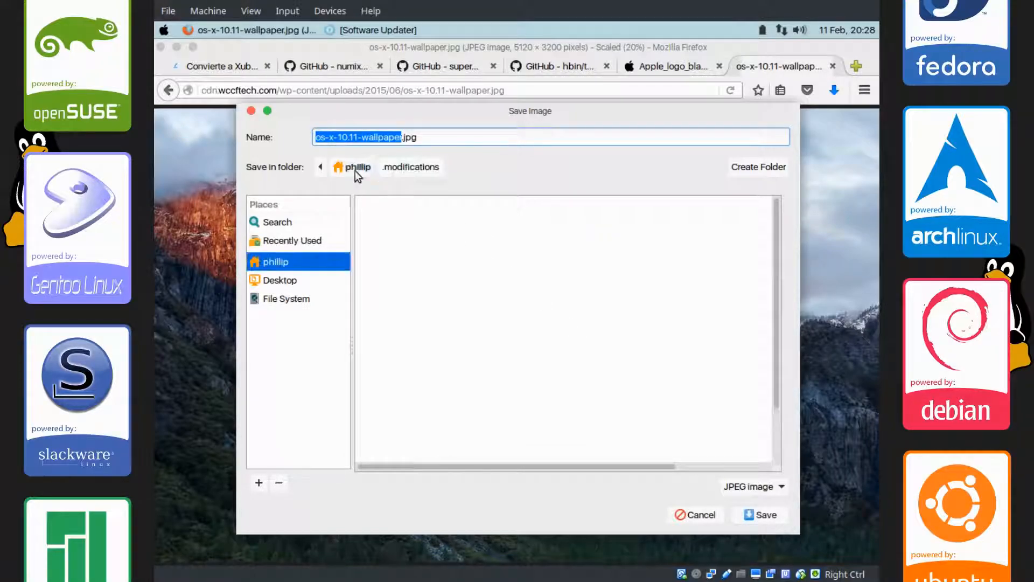
{"action": "left_click", "coordinate": [738, 168]}
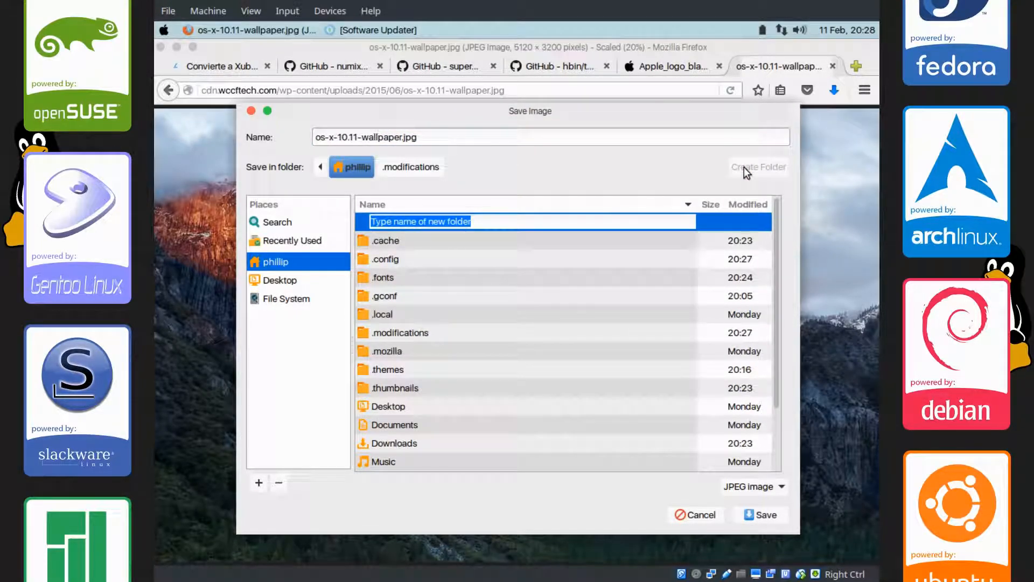
{"action": "type", "text": ".wallpapers"}
{"action": "key", "text": "Return"}
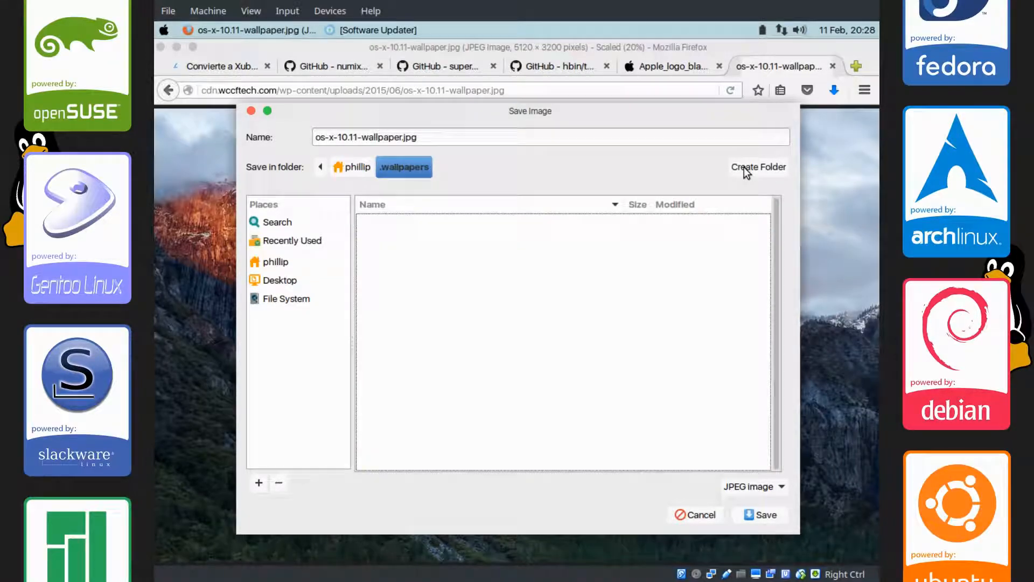
{"action": "left_click", "coordinate": [760, 514]}
Set the os-x-10.11 image from the home folder's .wallpapers folder as the desktop wallpaper
{"action": "left_click", "coordinate": [193, 48]}
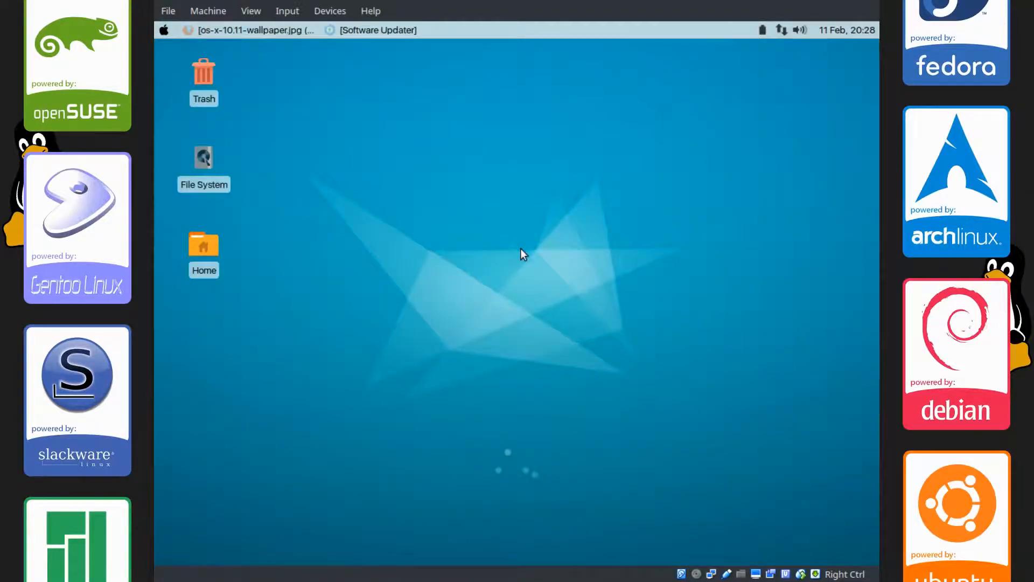
{"action": "right_click", "coordinate": [522, 249]}
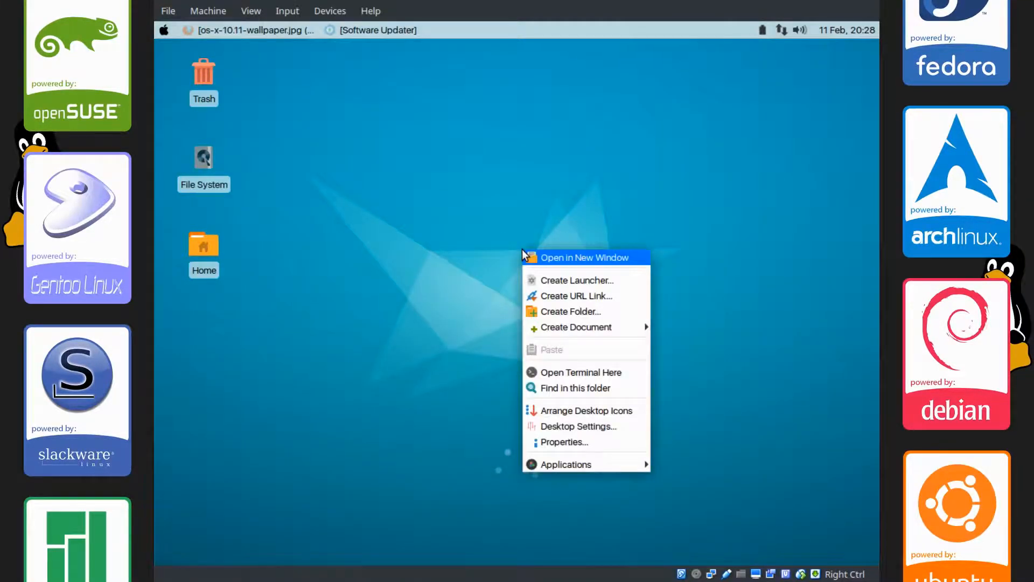
{"action": "left_click", "coordinate": [536, 428]}
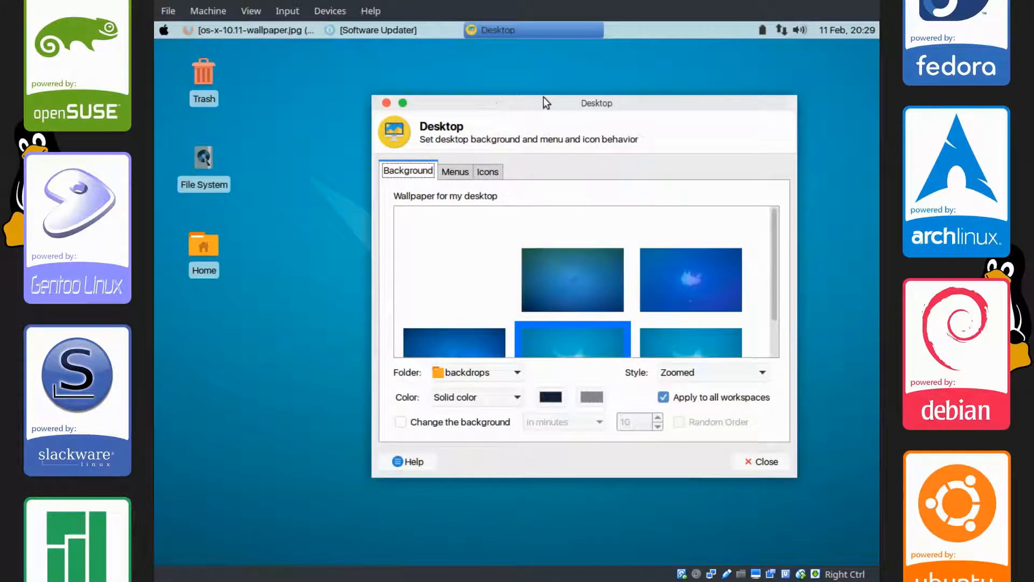
{"action": "left_click_drag", "start_coordinate": [544, 97], "coordinate": [480, 89]}
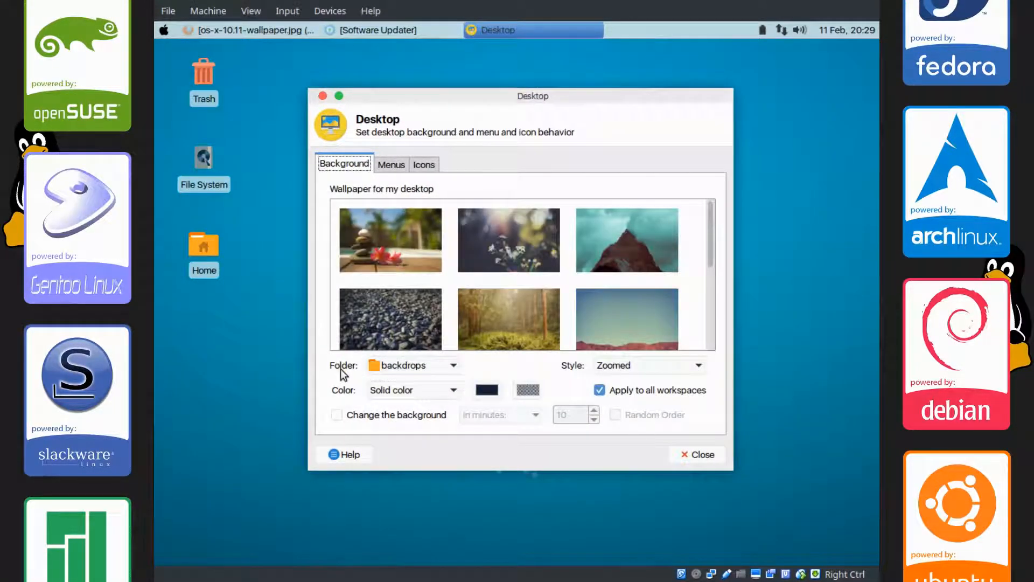
{"action": "left_click", "coordinate": [406, 367]}
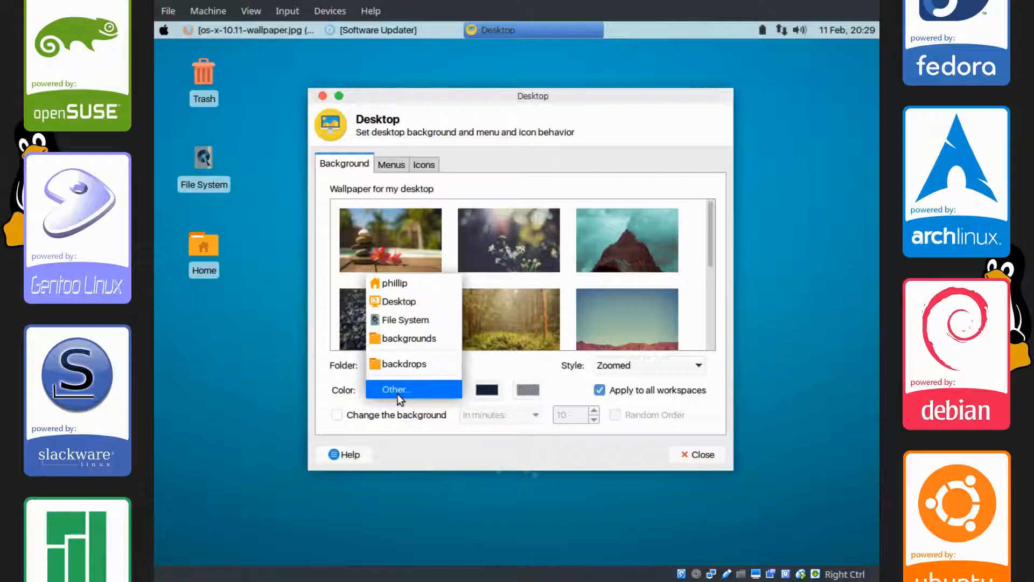
{"action": "left_click", "coordinate": [397, 393]}
{"action": "left_click", "coordinate": [296, 201]}
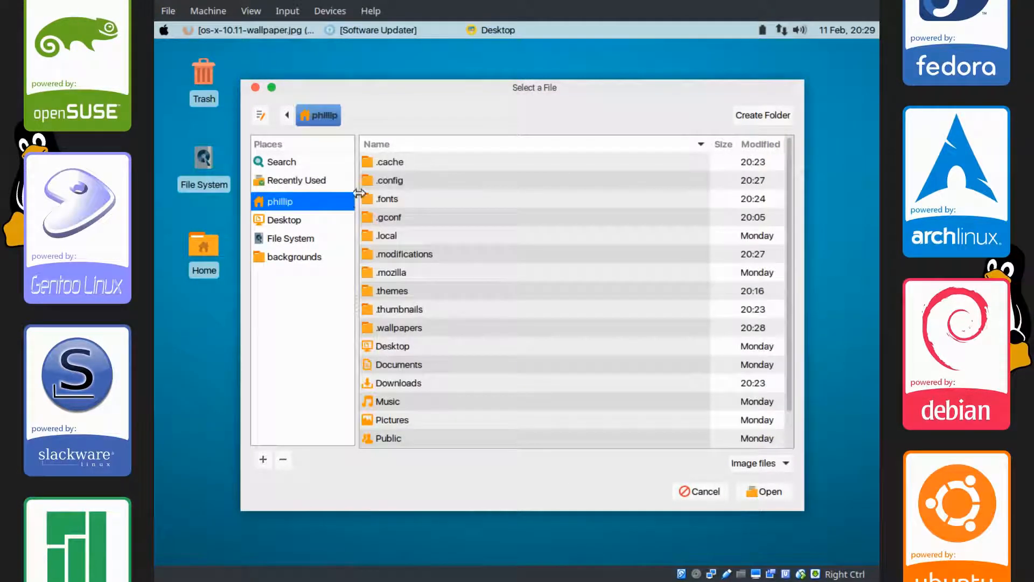
{"action": "left_click", "coordinate": [410, 328]}
{"action": "double_click", "coordinate": [410, 329]}
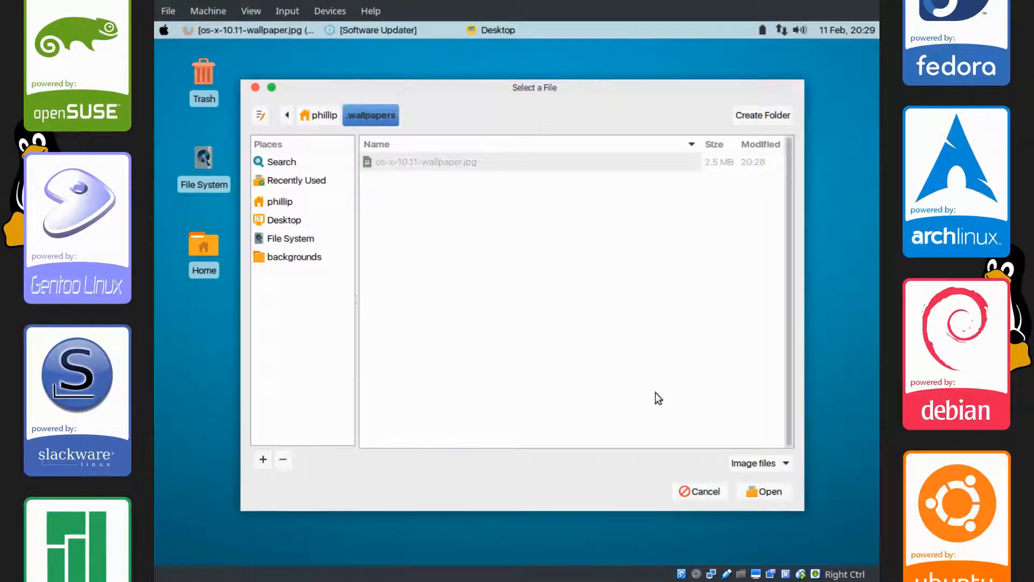
{"action": "left_click", "coordinate": [760, 491]}
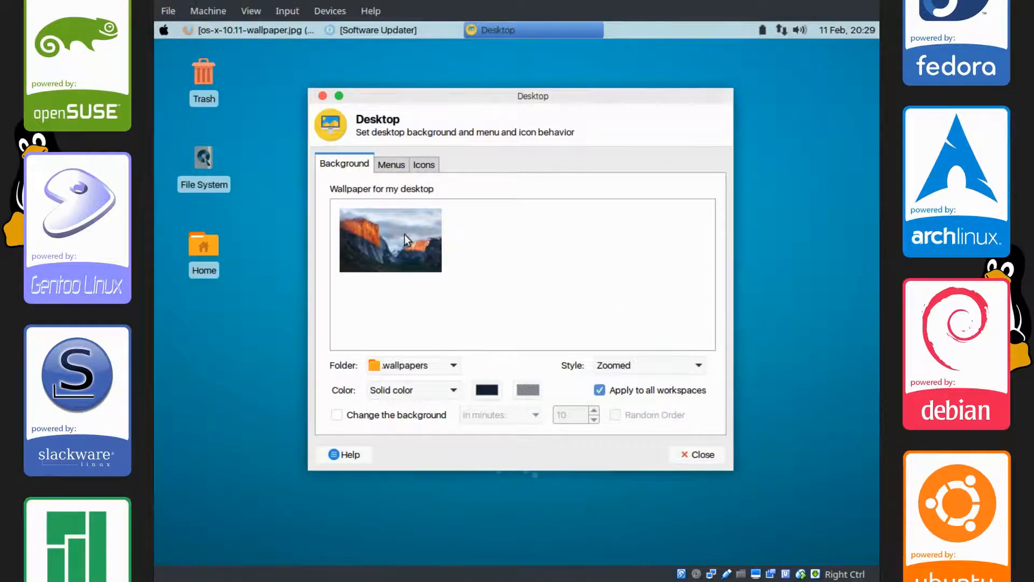
{"action": "left_click", "coordinate": [405, 234]}
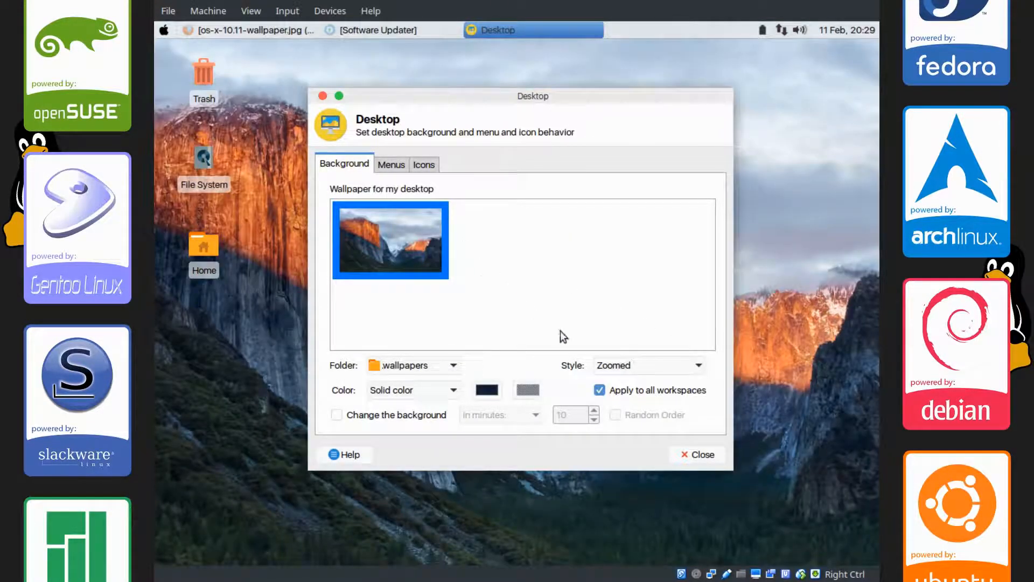
{"action": "mouse_move", "coordinate": [553, 100]}
{"action": "left_mouse_down"}
{"action": "mouse_move", "coordinate": [592, 120]}
{"action": "mouse_move", "coordinate": [534, 104]}
{"action": "mouse_move", "coordinate": [561, 96]}
{"action": "left_mouse_up"}
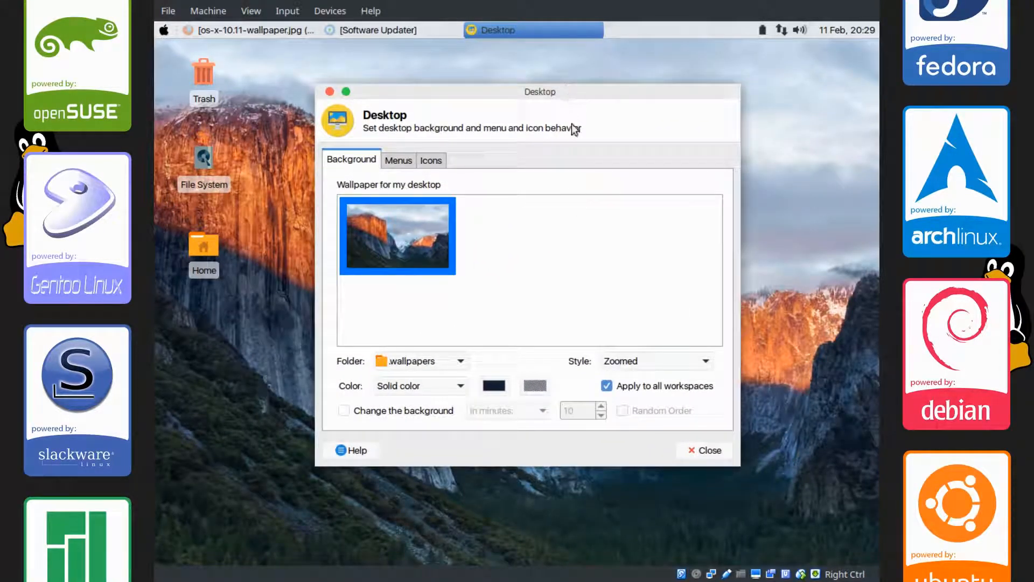
Try the Centered, Stretched and Scaled wallpaper styles, return the style to Zoomed, and close the desktop settings
{"action": "left_click", "coordinate": [636, 359]}
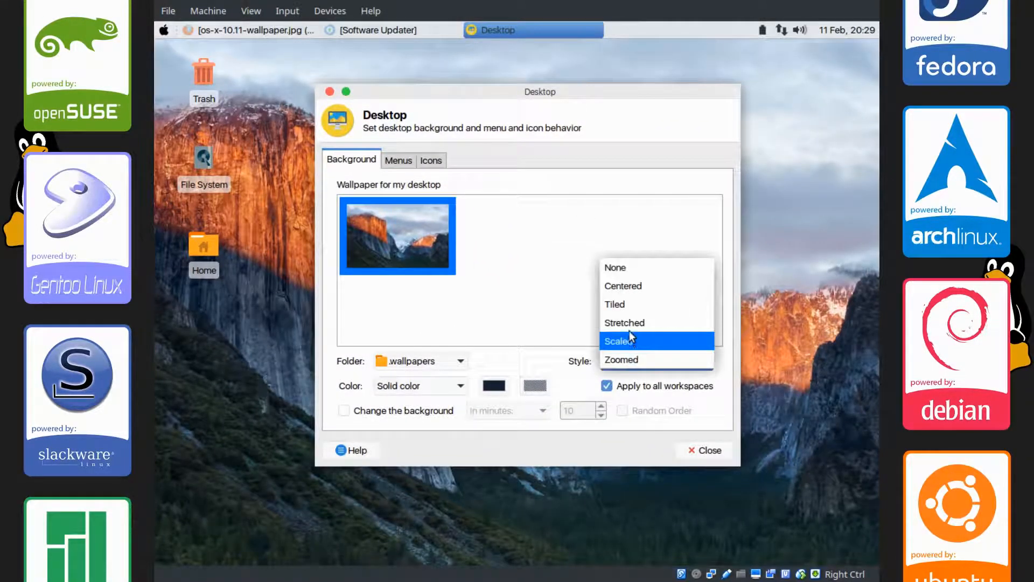
{"action": "left_click", "coordinate": [626, 286]}
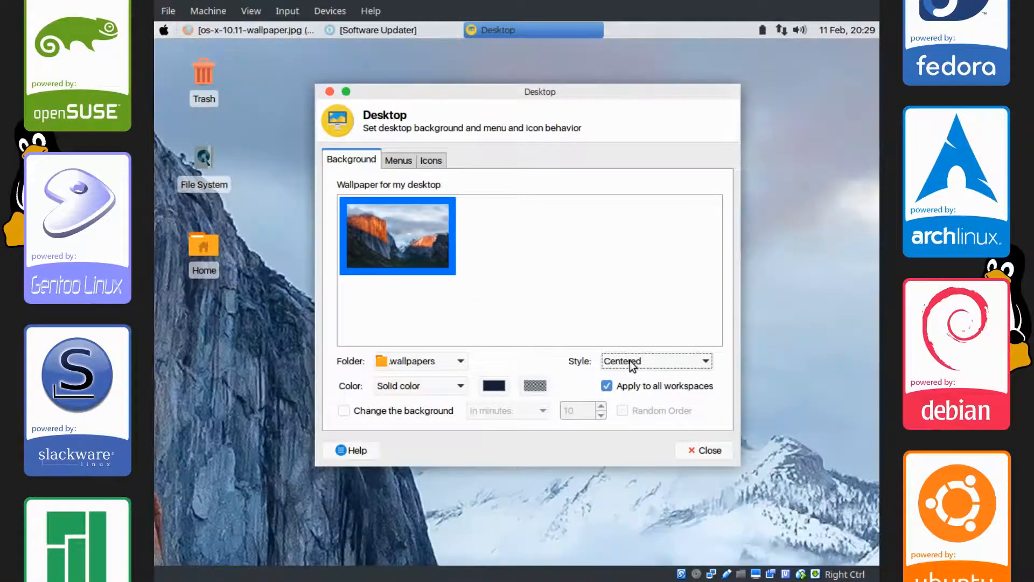
{"action": "left_click", "coordinate": [632, 364]}
{"action": "left_click", "coordinate": [634, 397]}
{"action": "left_click", "coordinate": [635, 362]}
{"action": "left_click", "coordinate": [634, 379]}
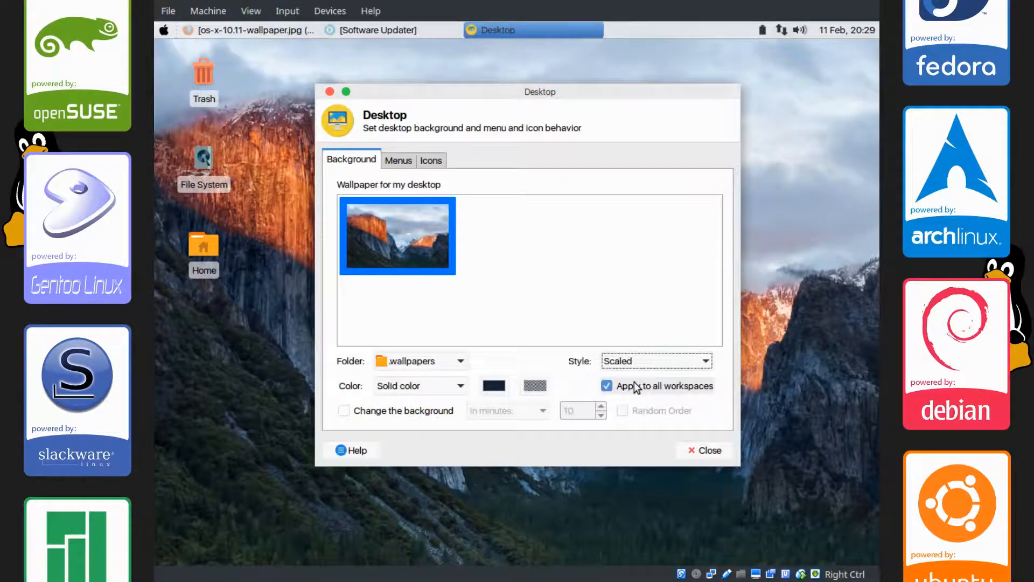
{"action": "left_click", "coordinate": [638, 362]}
{"action": "left_click", "coordinate": [634, 376]}
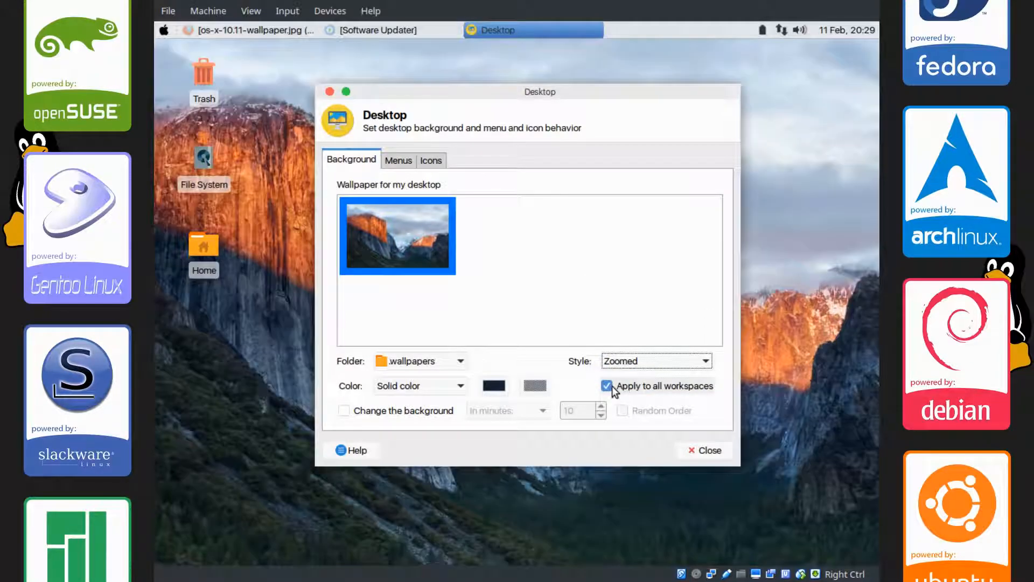
{"action": "left_click", "coordinate": [703, 450]}
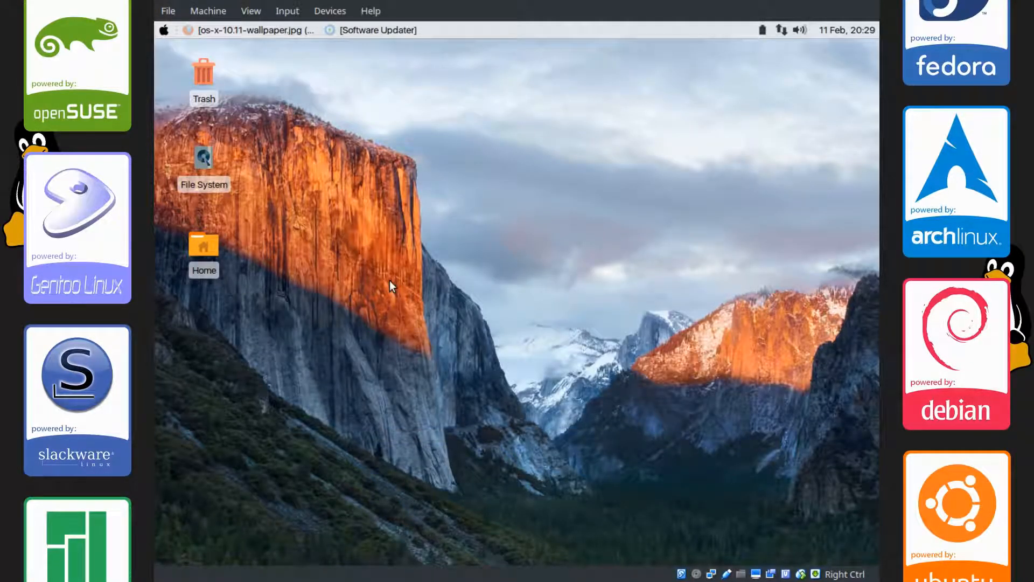
Hide the default Home, Filesystem, Trash and Removable Devices icons from the desktop and close the settings
{"action": "right_click", "coordinate": [390, 282]}
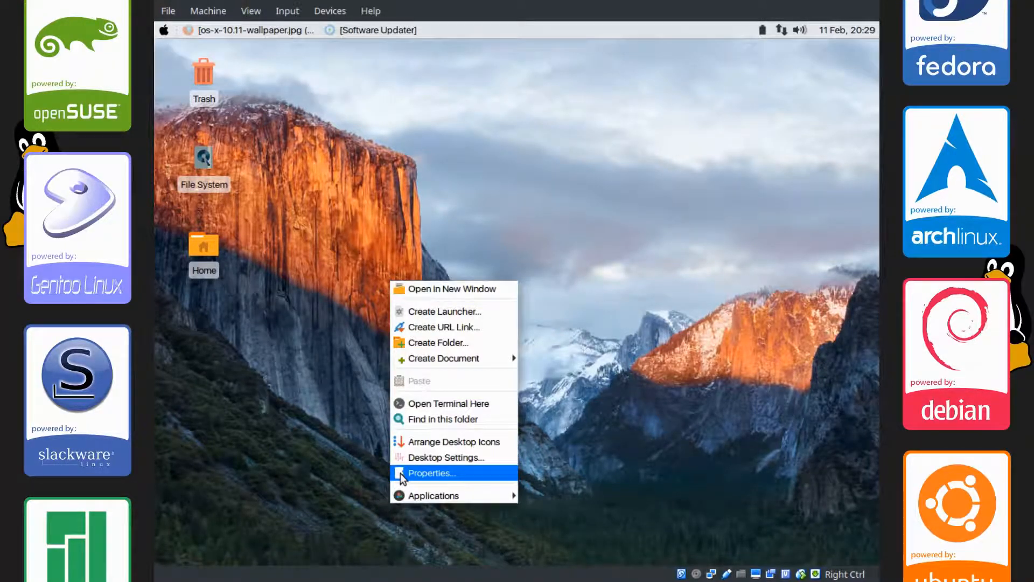
{"action": "left_click", "coordinate": [409, 457]}
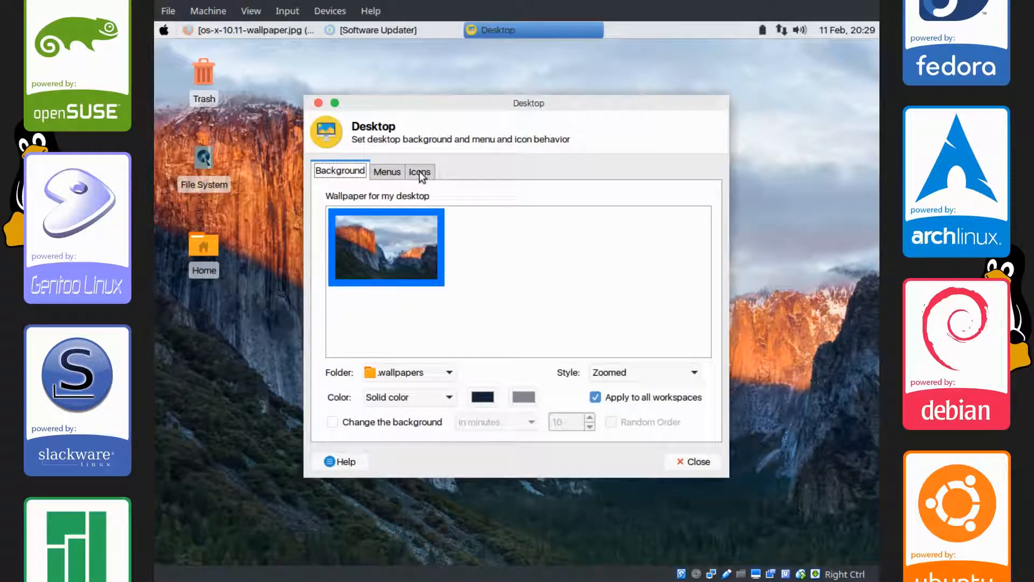
{"action": "left_click", "coordinate": [419, 170]}
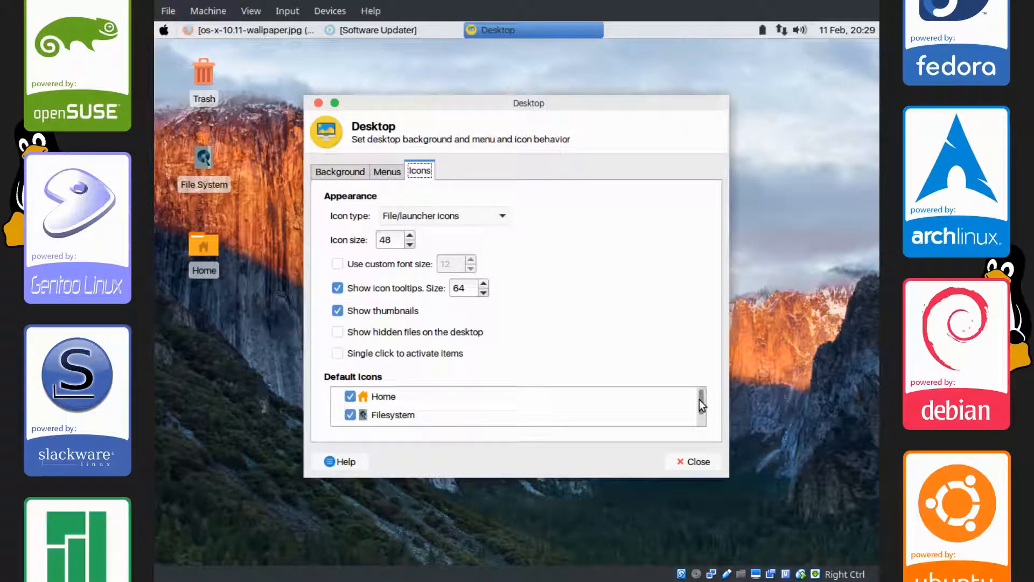
{"action": "left_click_drag", "start_coordinate": [701, 405], "coordinate": [665, 399]}
{"action": "left_click", "coordinate": [350, 396]}
{"action": "left_click", "coordinate": [350, 414]}
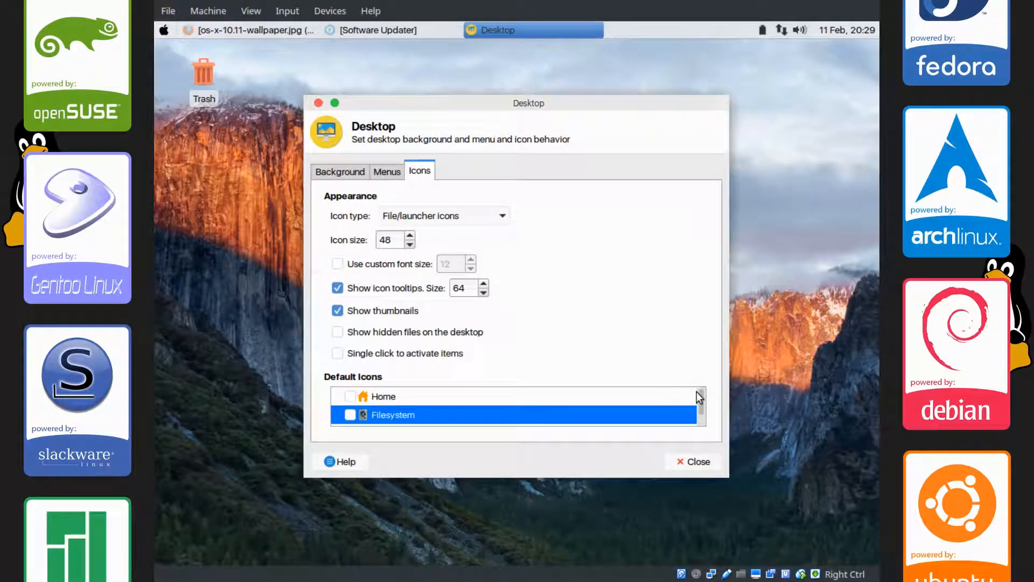
{"action": "scroll", "coordinate": [698, 397], "scroll_direction": "down", "scroll_amount": 2}
{"action": "left_click", "coordinate": [350, 398]}
{"action": "left_click", "coordinate": [350, 417]}
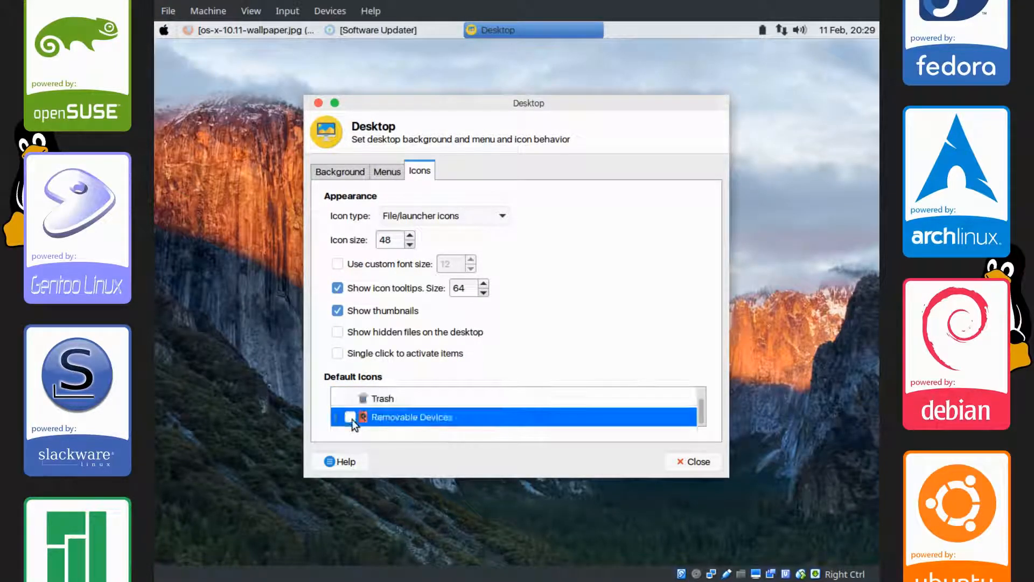
{"action": "left_click", "coordinate": [692, 461]}
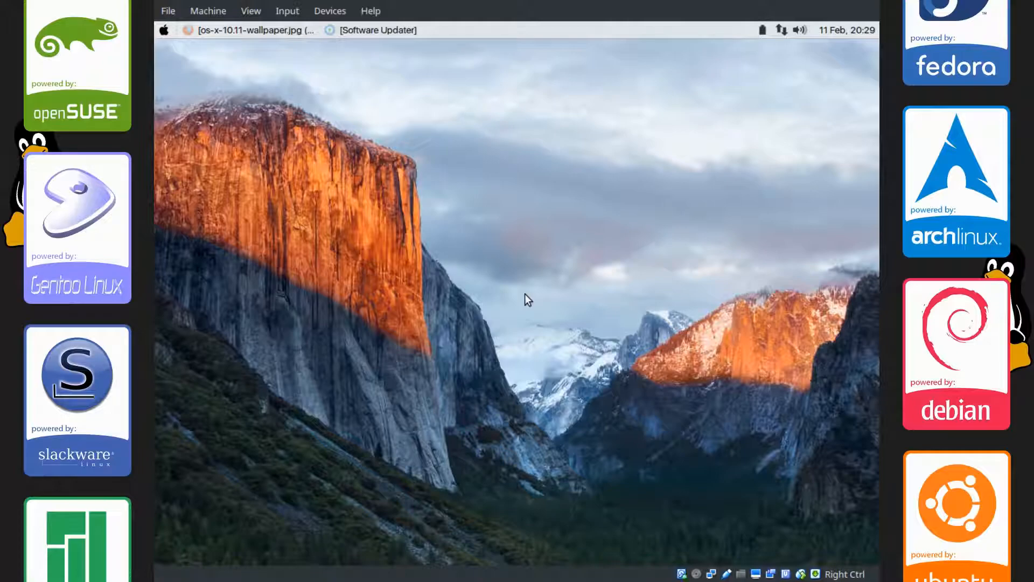
Install the dock in a terminal with "sudo apt-get install plank", enter the account password, confirm the installation, and close the terminal
{"action": "key", "text": "ctrl+alt+t"}
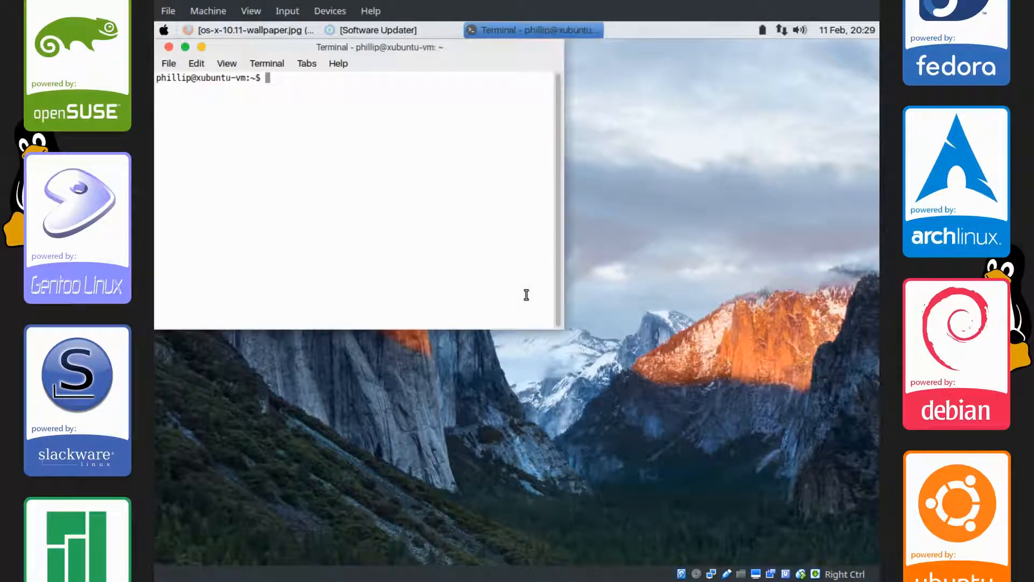
{"action": "type", "text": "sudo apt-get install planl"}
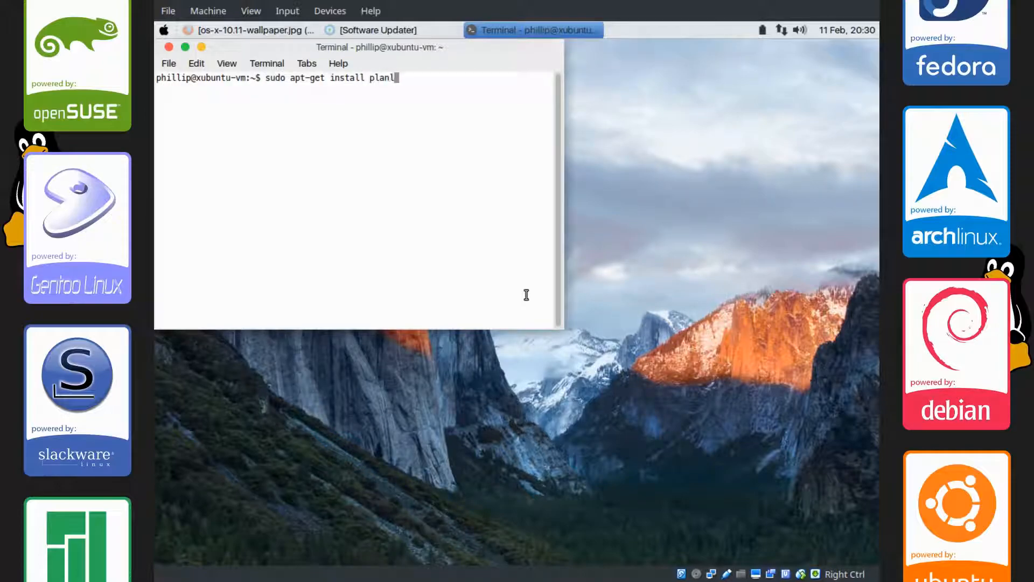
{"action": "key", "text": "BackSpace"}
{"action": "type", "text": "k"}
{"action": "key", "text": "Return"}
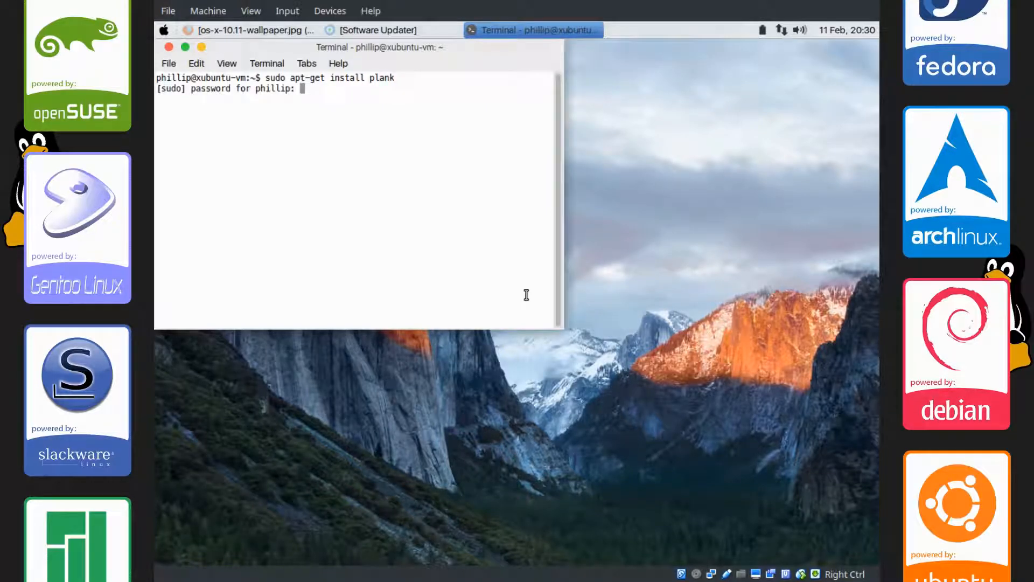
{"action": "key", "text": "Return"}
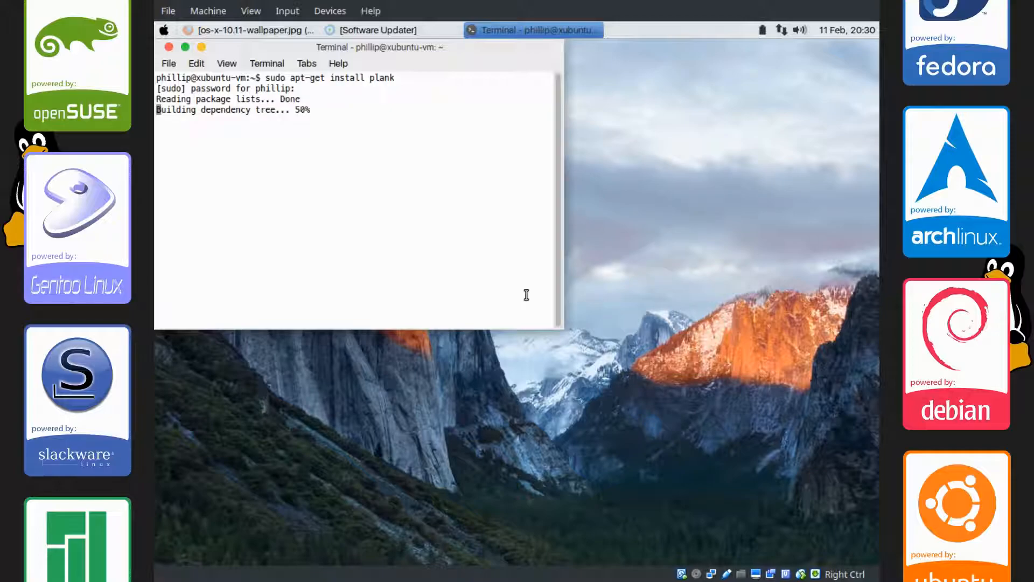
{"action": "type", "text": "y"}
{"action": "key", "text": "Return"}
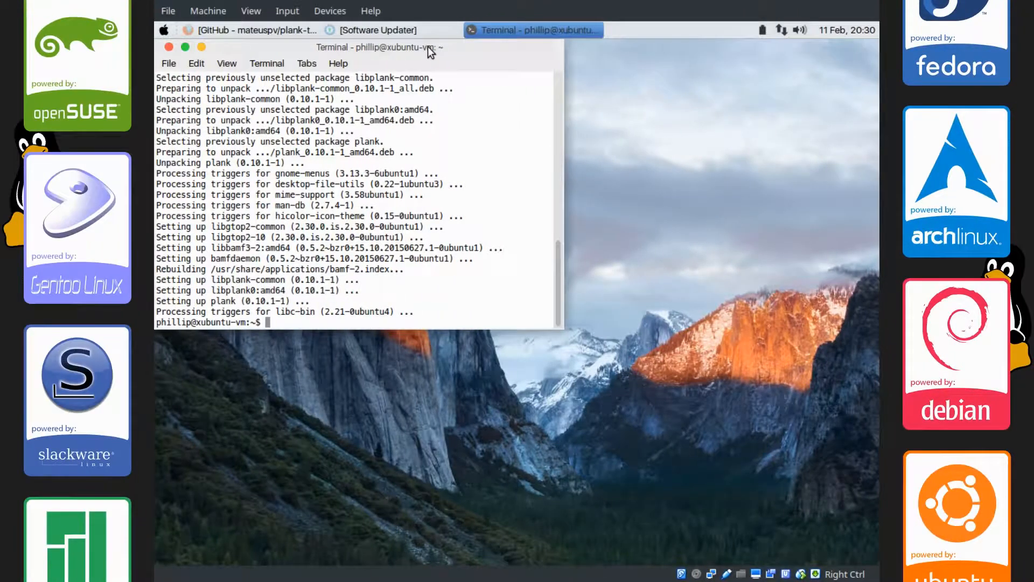
{"action": "left_click", "coordinate": [168, 47]}
Look through the plank-themes GitHub page in the browser, download the repository as a ZIP, and minimize the browser
{"action": "left_click", "coordinate": [221, 33]}
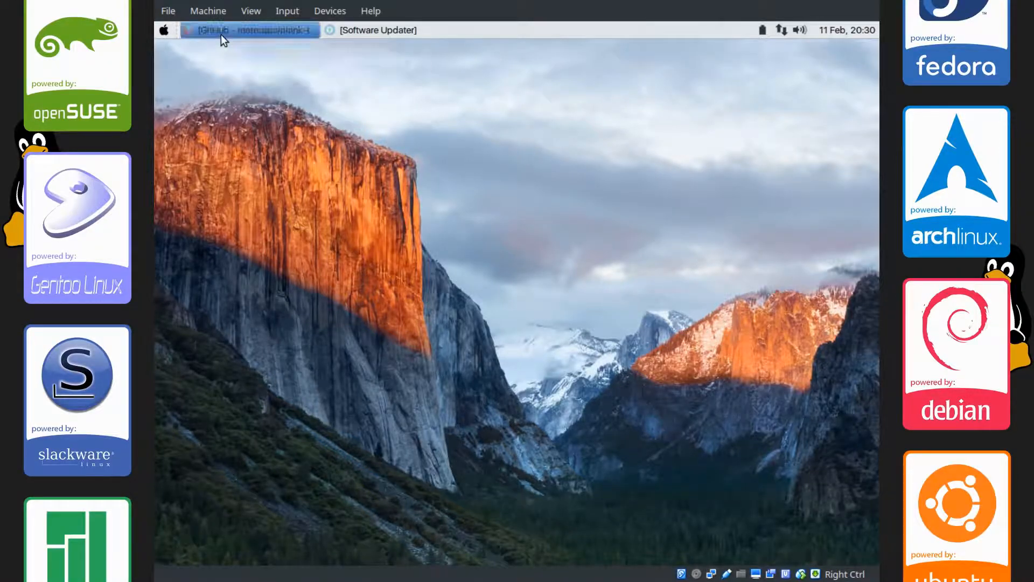
{"action": "left_click_drag", "start_coordinate": [874, 147], "coordinate": [863, 385]}
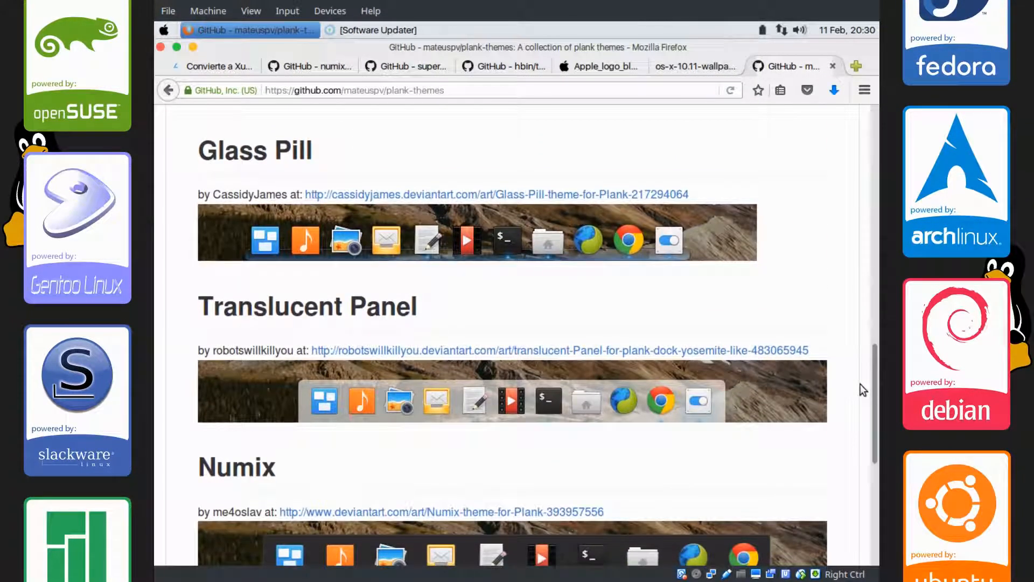
{"action": "left_click_drag", "start_coordinate": [872, 372], "coordinate": [836, 124]}
{"action": "left_click", "coordinate": [812, 316]}
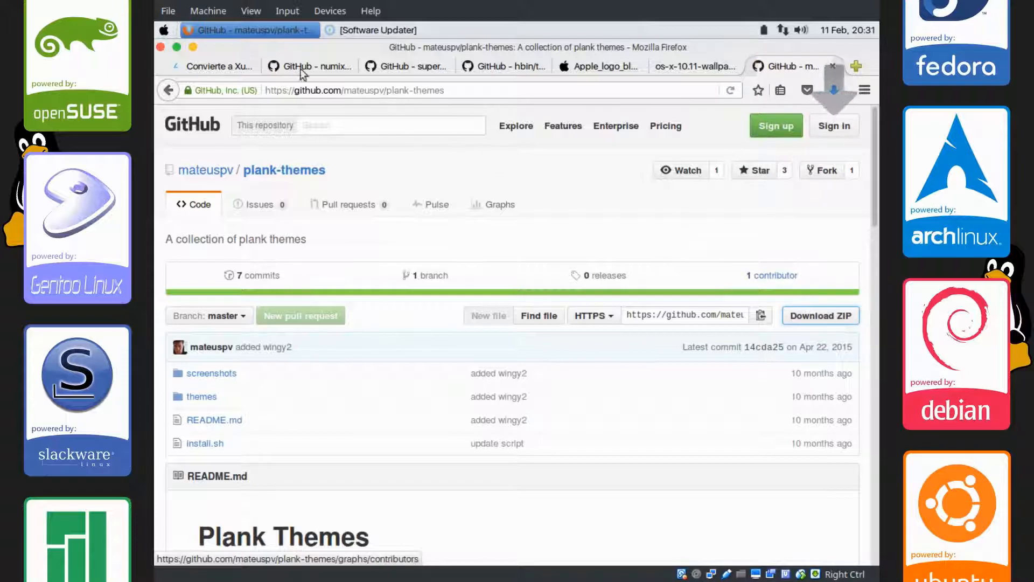
{"action": "left_click", "coordinate": [195, 48]}
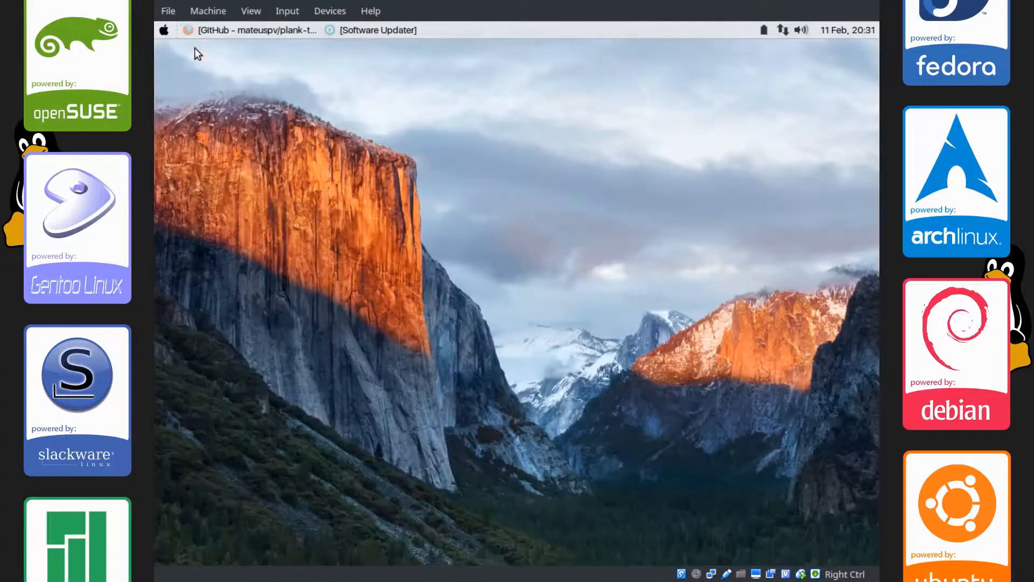
Open the file manager at the home folder
{"action": "left_click", "coordinate": [165, 30]}
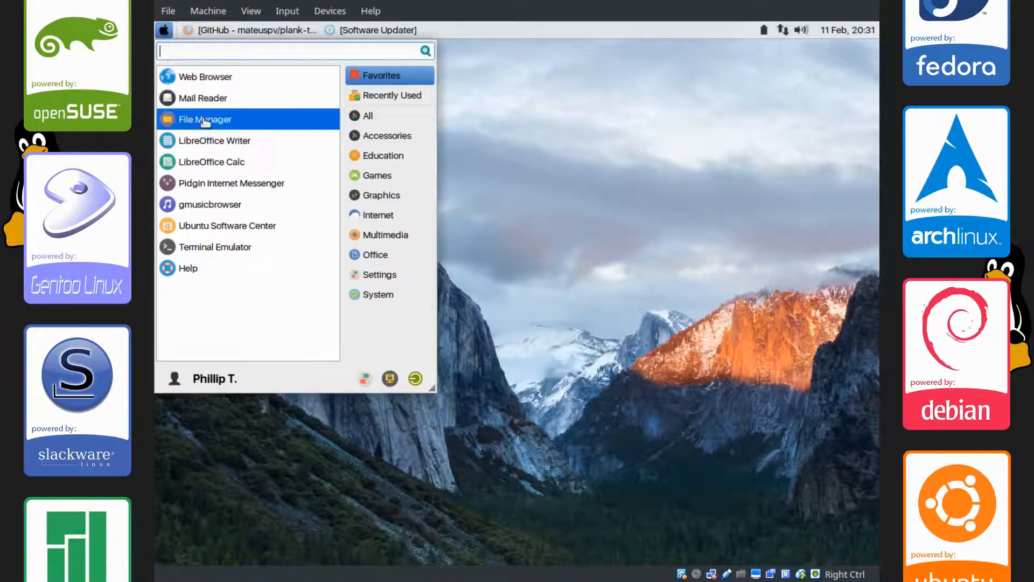
{"action": "left_click", "coordinate": [204, 119]}
{"action": "left_click", "coordinate": [725, 126]}
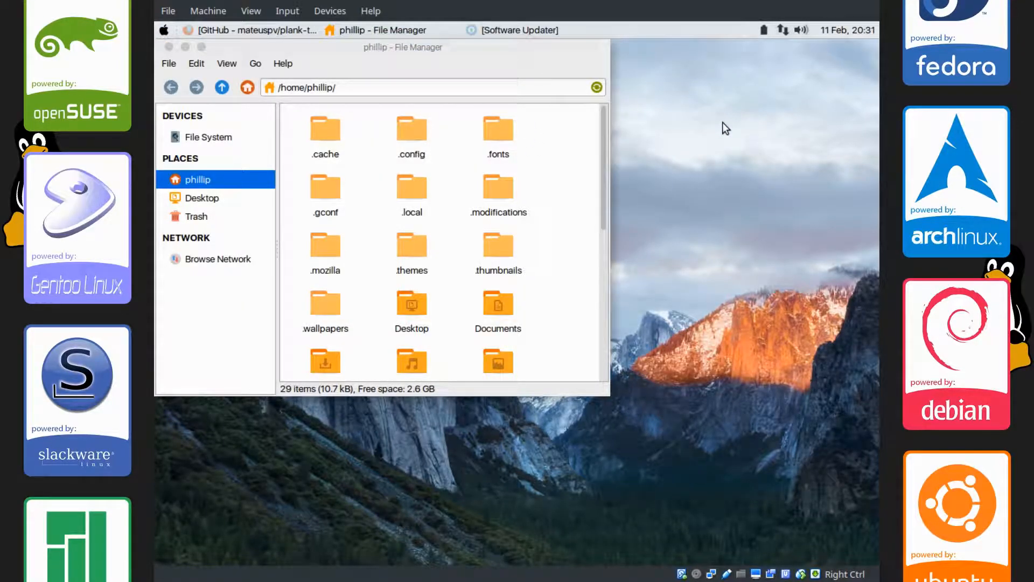
Start a root file manager from a terminal with "sudo thunar", enter the account password, and minimize the terminal
{"action": "key", "text": "ctrl+alt+t"}
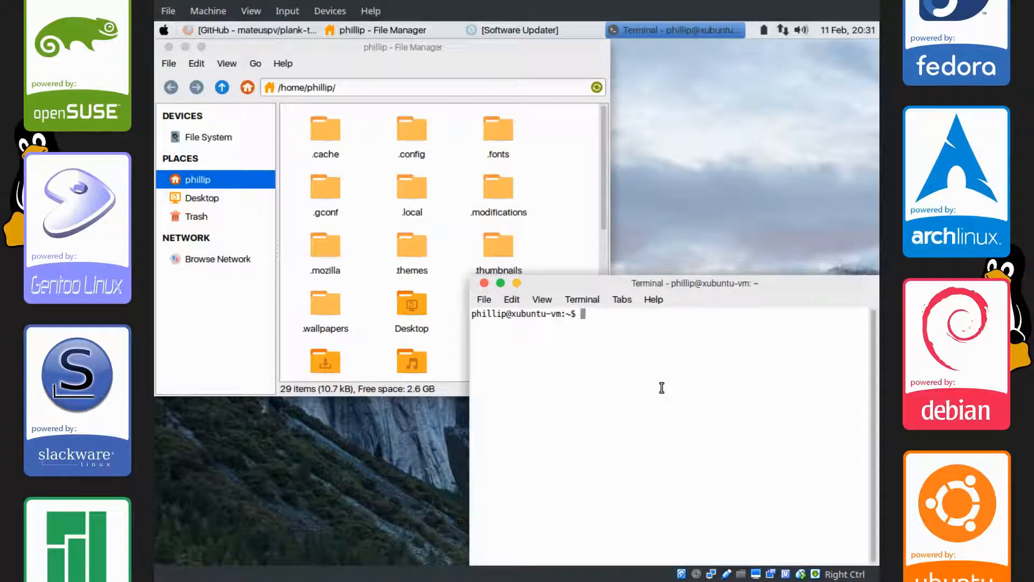
{"action": "type", "text": "sudo thunar"}
{"action": "key", "text": "Return"}
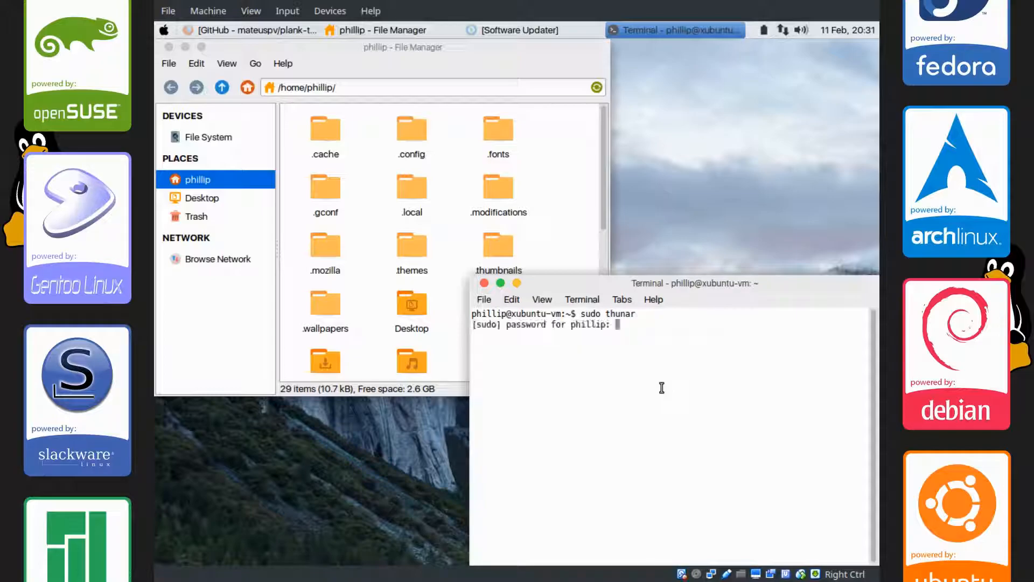
{"action": "key", "text": "Return"}
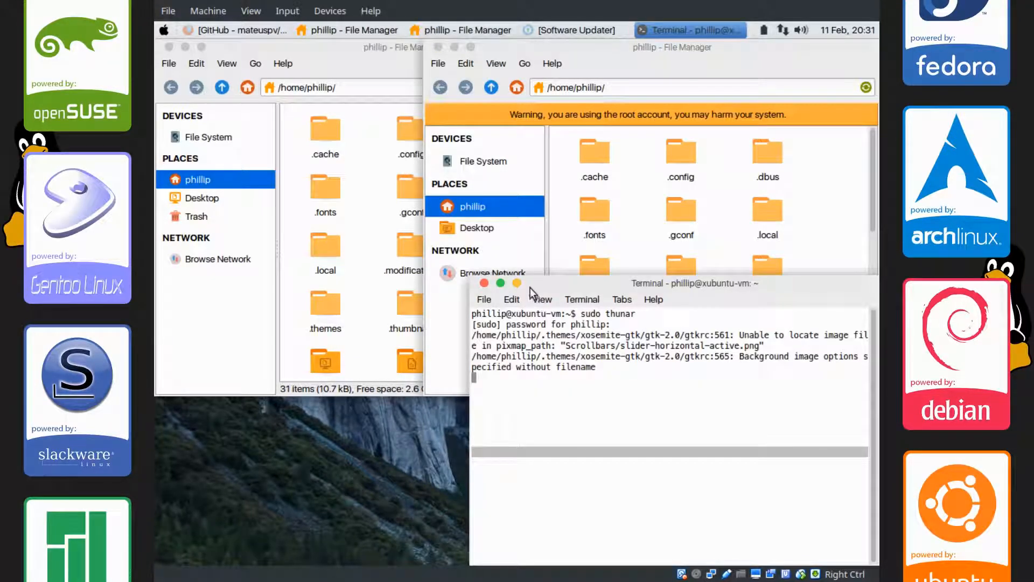
{"action": "left_click", "coordinate": [516, 282]}
In the root file manager, browse from File System to the folder /usr/share/plank/themes
{"action": "left_click_drag", "start_coordinate": [646, 51], "coordinate": [630, 90]}
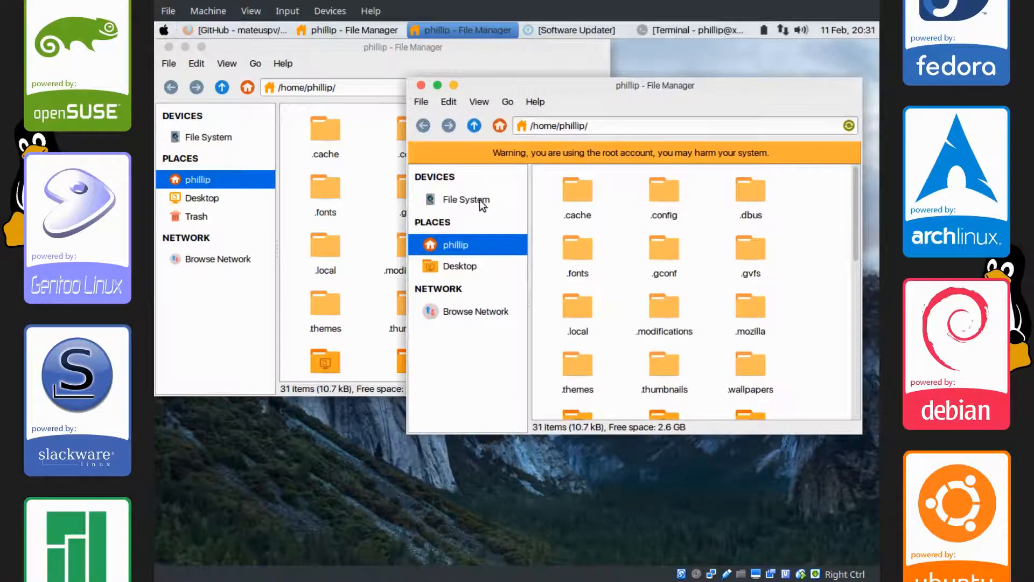
{"action": "left_click", "coordinate": [467, 199]}
{"action": "scroll", "coordinate": [832, 250], "scroll_direction": "down", "scroll_amount": 2}
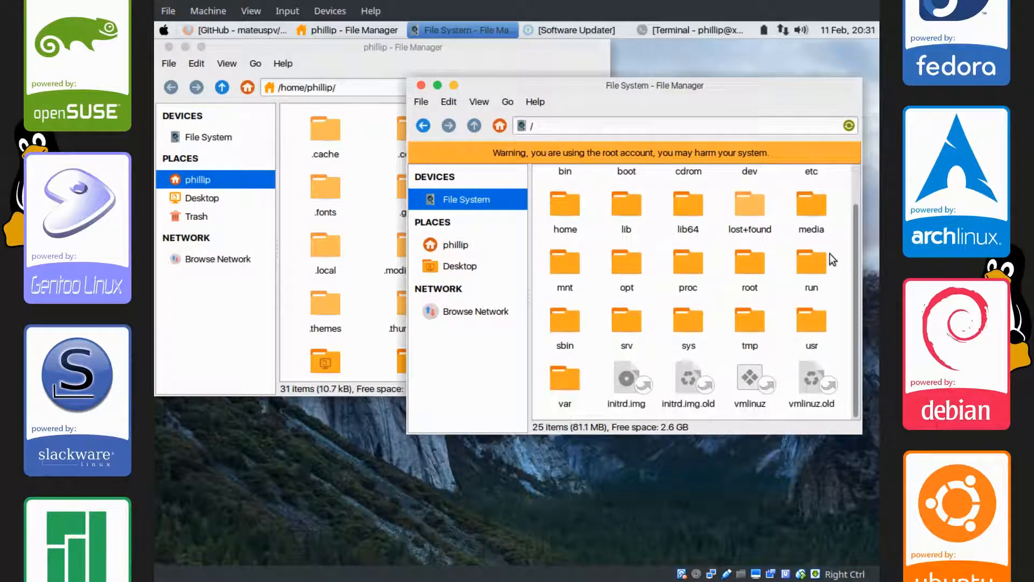
{"action": "double_click", "coordinate": [811, 320]}
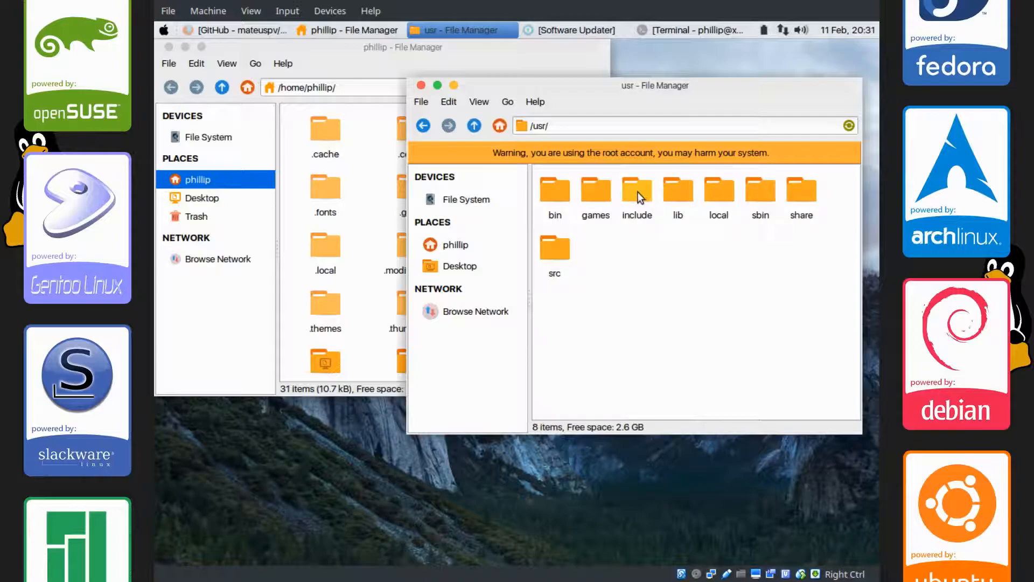
{"action": "double_click", "coordinate": [789, 190]}
{"action": "key", "text": "ctrl+l"}
{"action": "type", "text": "pl"}
{"action": "key", "text": "Down"}
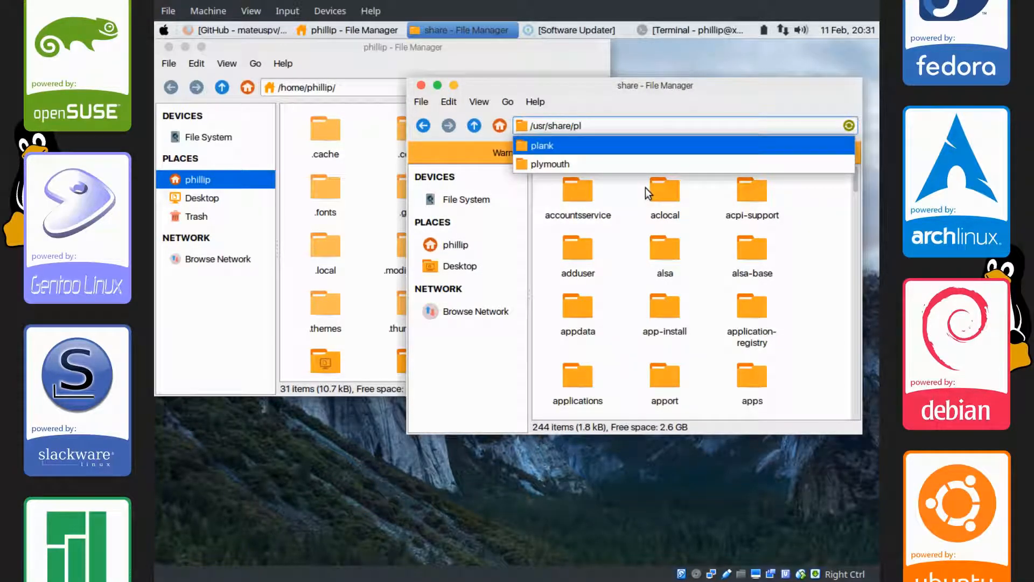
{"action": "key", "text": "Return"}
{"action": "double_click", "coordinate": [560, 192]}
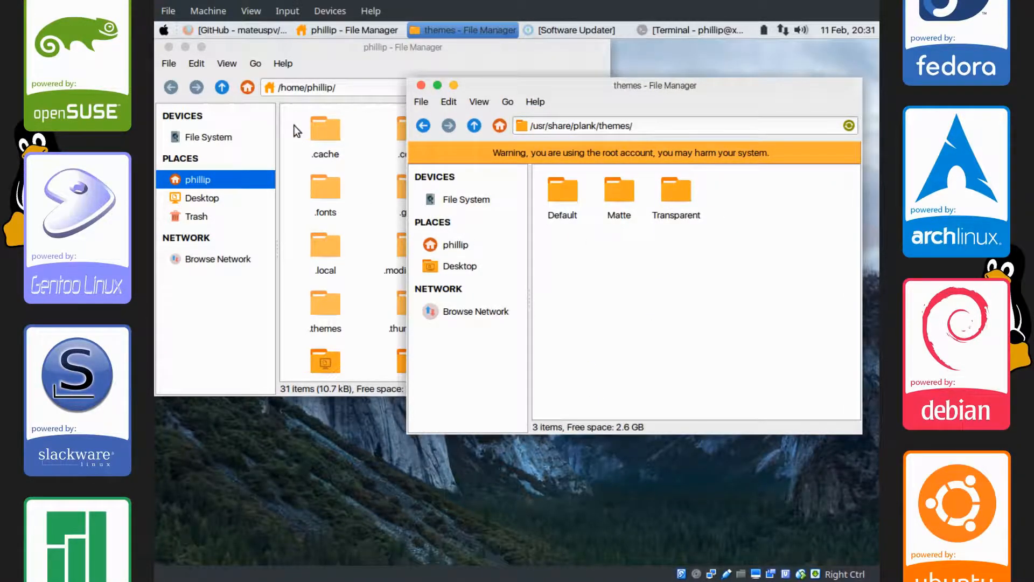
Bring the regular home folder window to the front and open its Downloads folder
{"action": "left_click", "coordinate": [286, 156]}
{"action": "left_click_drag", "start_coordinate": [605, 173], "coordinate": [594, 248]}
{"action": "left_click_drag", "start_coordinate": [438, 51], "coordinate": [439, 81]}
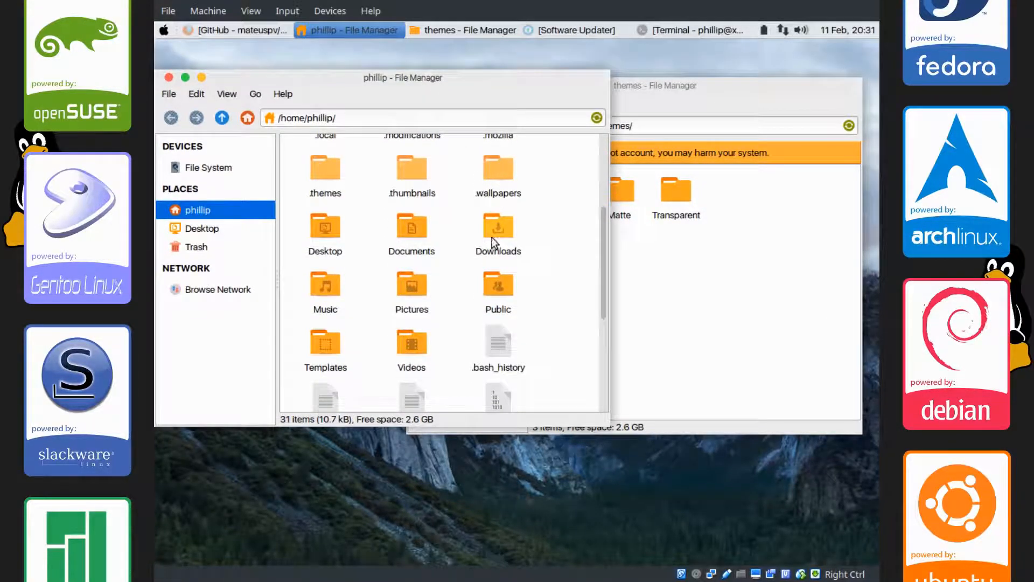
{"action": "double_click", "coordinate": [496, 240]}
Extract the Translucent-Panel theme from plank-themes-master.zip into Downloads, close the archive, and copy the folder into /usr/share/plank/themes
{"action": "left_click", "coordinate": [326, 166]}
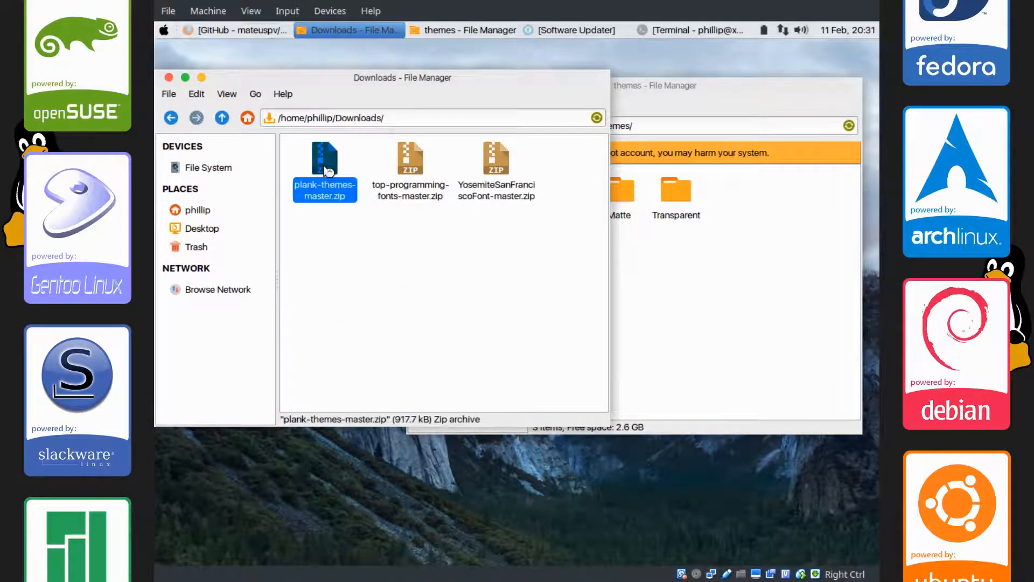
{"action": "double_click", "coordinate": [331, 172]}
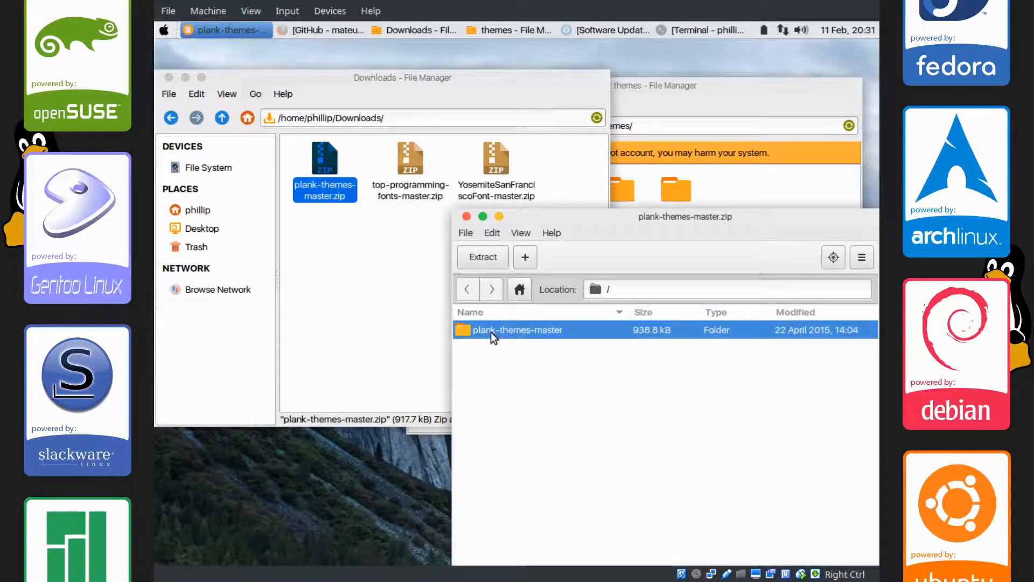
{"action": "double_click", "coordinate": [491, 332]}
{"action": "double_click", "coordinate": [487, 346]}
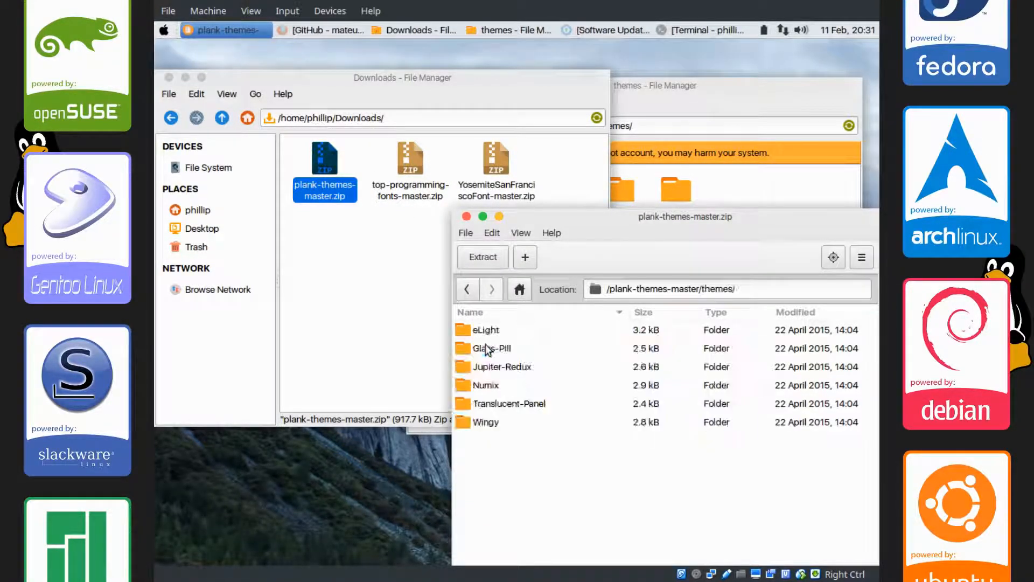
{"action": "left_click", "coordinate": [503, 404]}
{"action": "left_click_drag", "start_coordinate": [503, 403], "coordinate": [350, 312]}
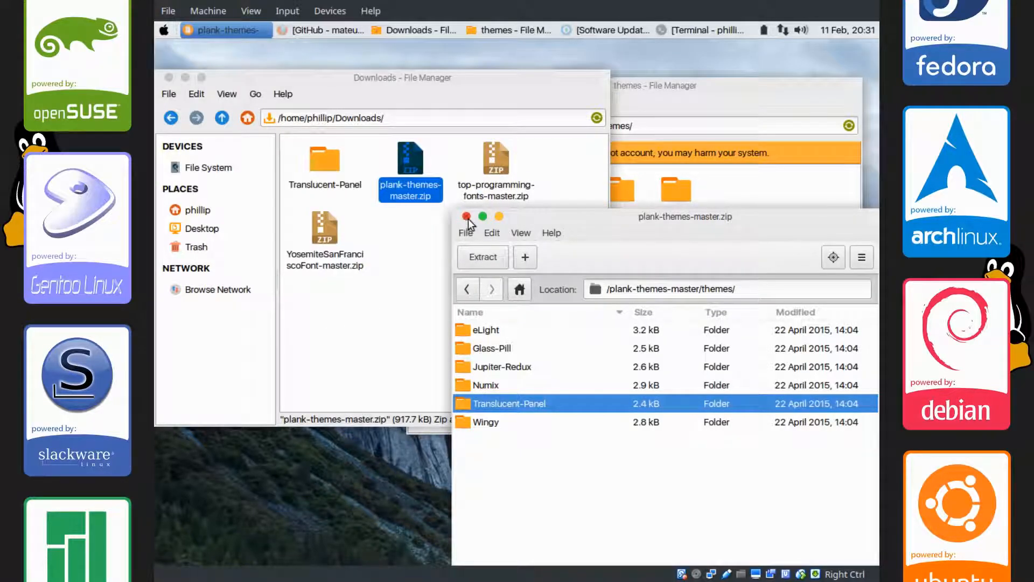
{"action": "left_click", "coordinate": [467, 216]}
{"action": "left_click_drag", "start_coordinate": [335, 144], "coordinate": [695, 301]}
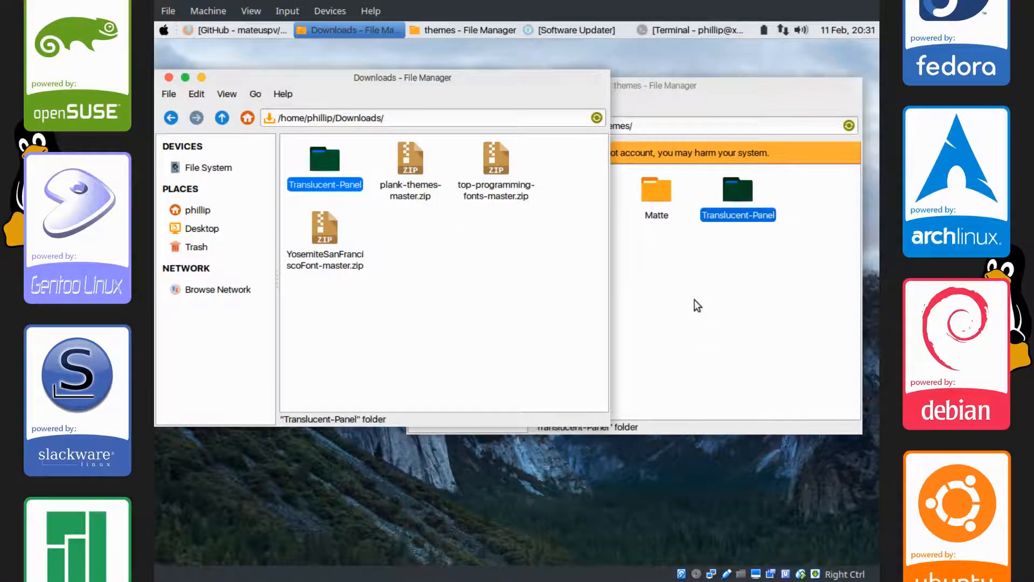
{"action": "left_click", "coordinate": [697, 307]}
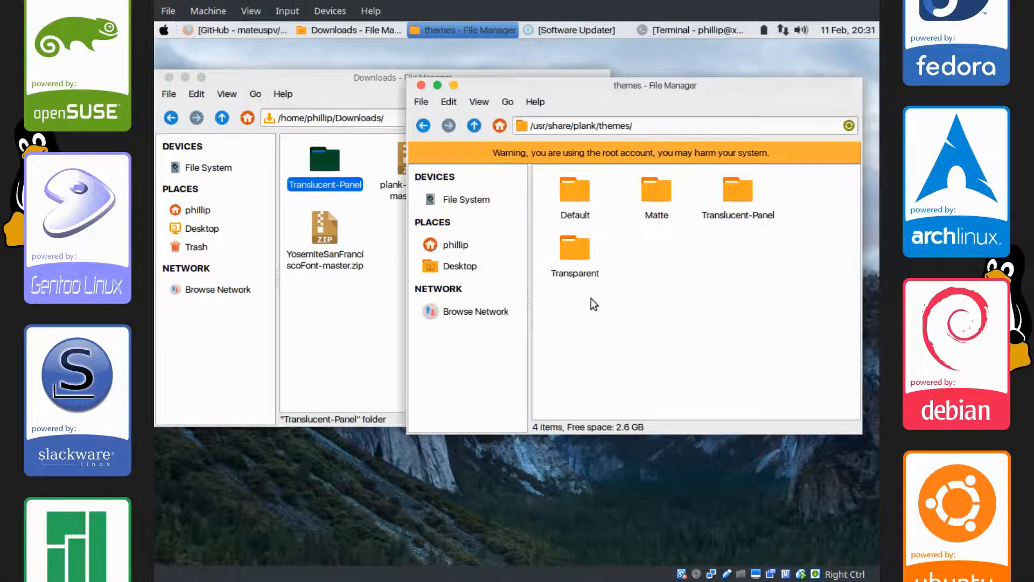
Delete the Translucent-Panel folder and the three ZIP archives from Downloads, and close both file manager windows
{"action": "left_click", "coordinate": [387, 295]}
{"action": "left_click_drag", "start_coordinate": [443, 264], "coordinate": [274, 134]}
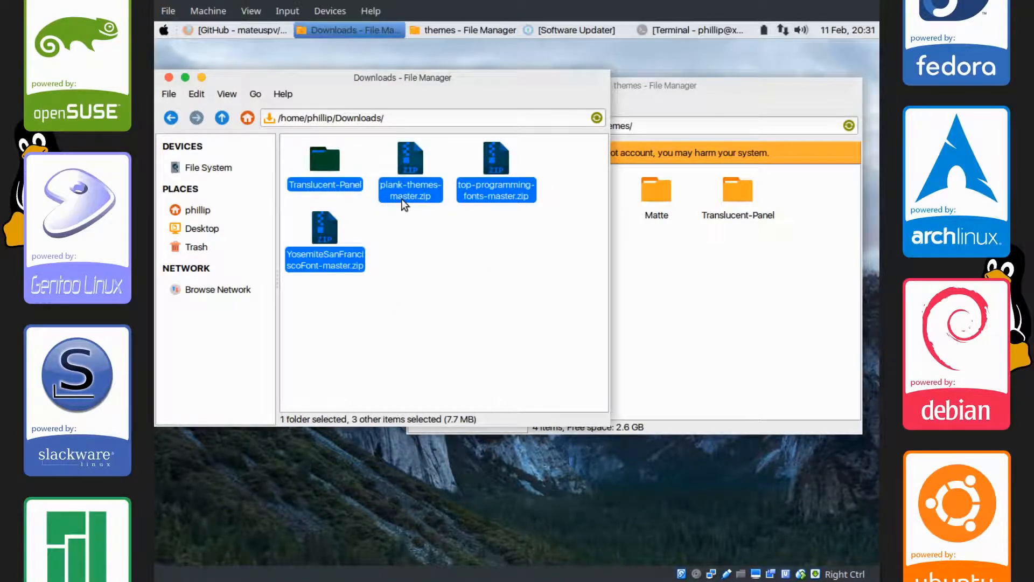
{"action": "key", "text": "Delete"}
{"action": "left_click", "coordinate": [168, 78]}
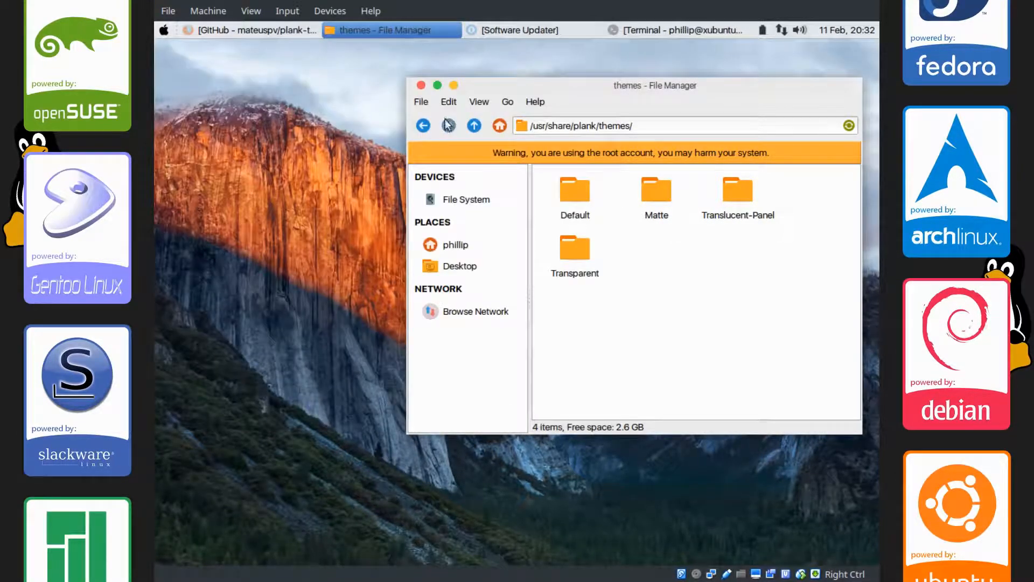
{"action": "left_click", "coordinate": [422, 85]}
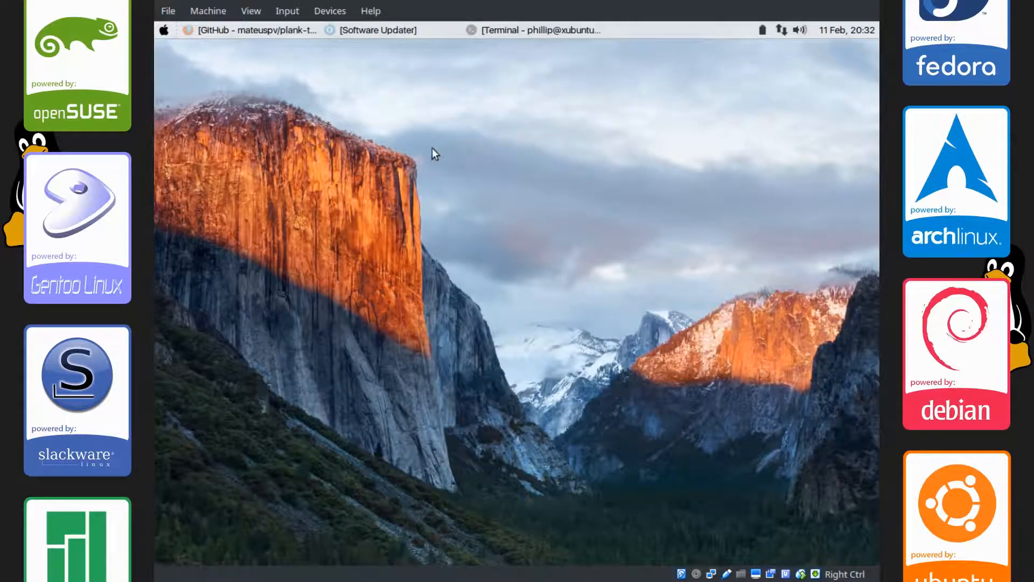
Search the applications for "pl" and launch Plank
{"action": "left_click", "coordinate": [161, 31]}
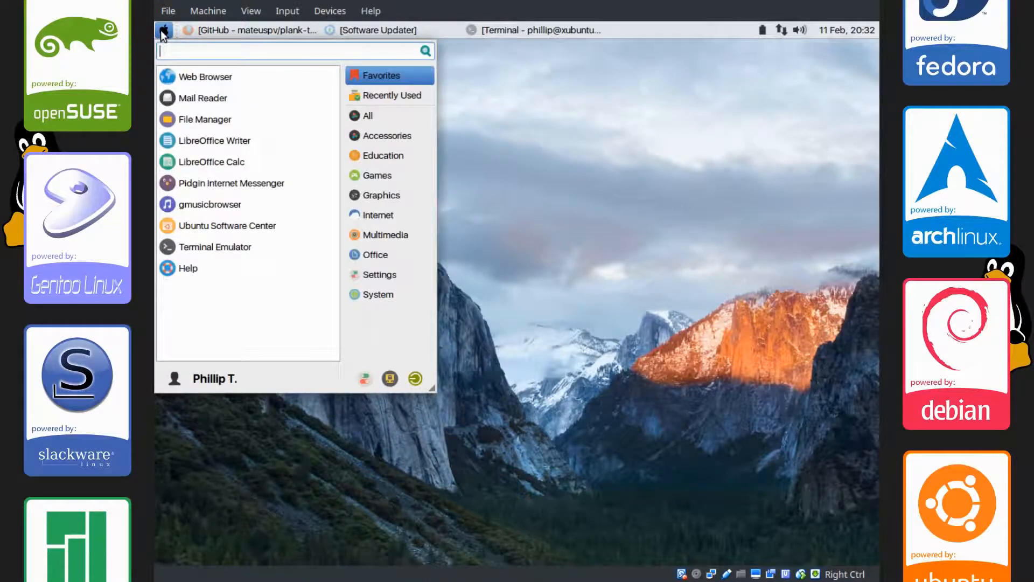
{"action": "type", "text": "pl"}
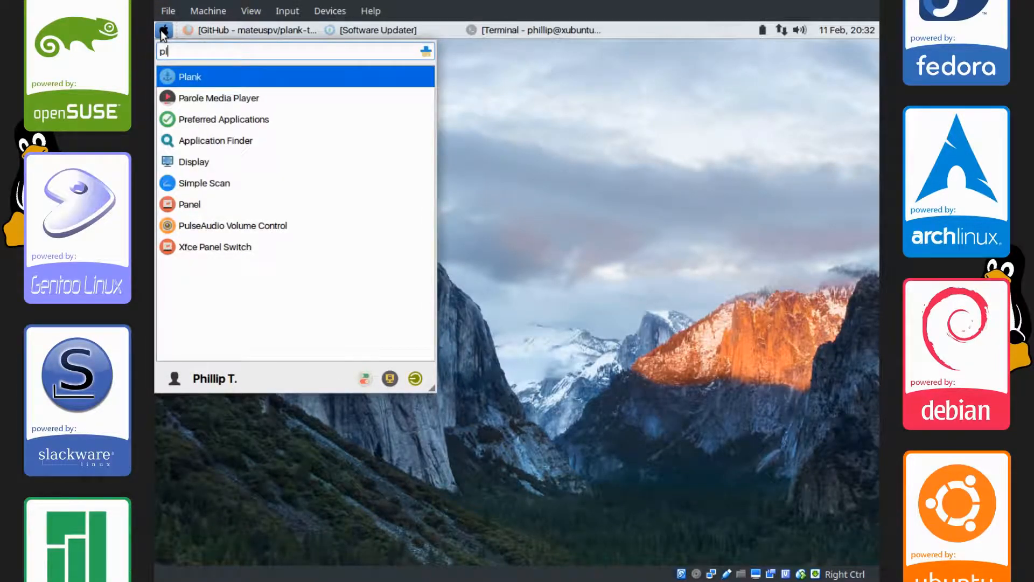
{"action": "key", "text": "Return"}
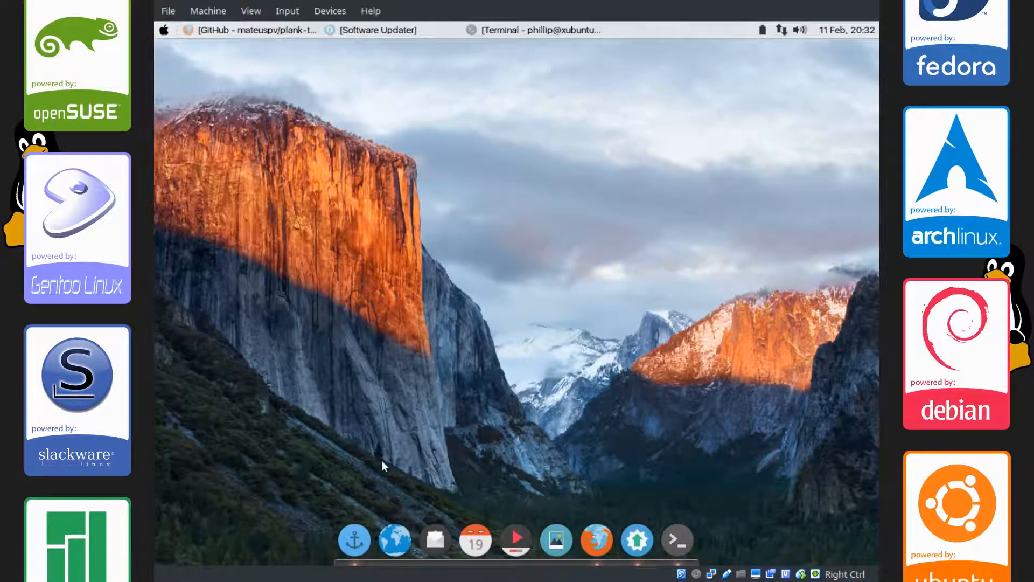
Remove the image viewer, media player, calendar, mail and web browser launchers from the dock, leaving the Plank icon and running applications
{"action": "right_click", "coordinate": [557, 539]}
{"action": "left_click", "coordinate": [545, 514]}
{"action": "right_click", "coordinate": [529, 539]}
{"action": "left_click", "coordinate": [504, 452]}
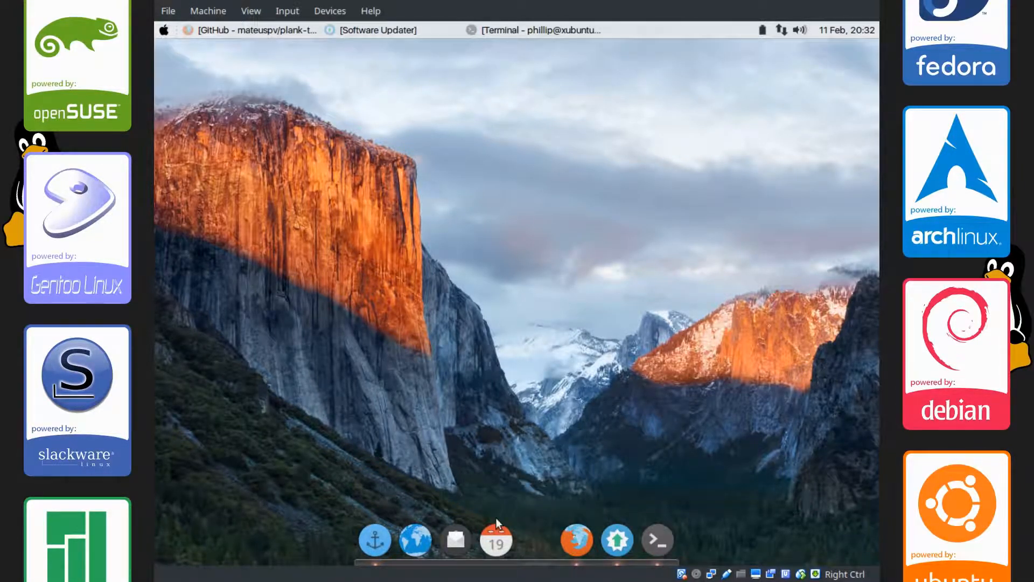
{"action": "right_click", "coordinate": [515, 542]}
{"action": "left_click", "coordinate": [512, 503]}
{"action": "right_click", "coordinate": [490, 535]}
{"action": "left_click", "coordinate": [488, 505]}
{"action": "left_click", "coordinate": [467, 506]}
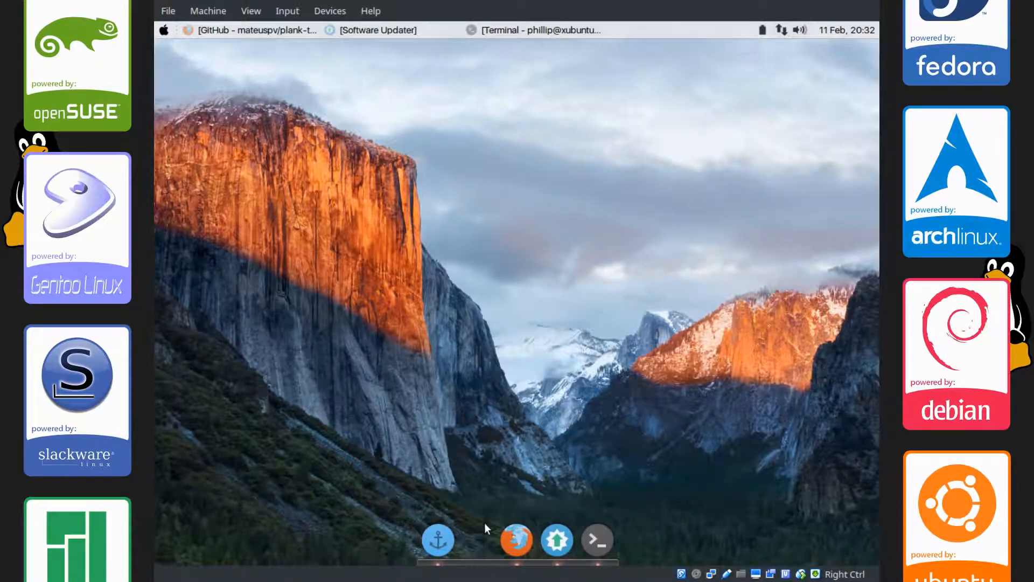
{"action": "right_click", "coordinate": [495, 538]}
{"action": "left_click", "coordinate": [467, 451]}
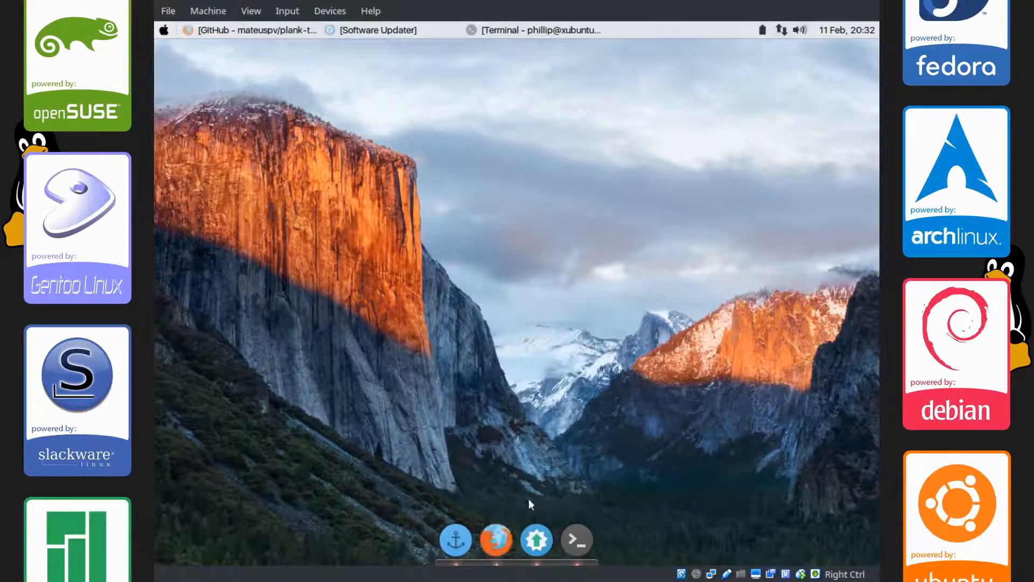
Move the terminal icon in the dock between Firefox and the software updater
{"action": "right_click", "coordinate": [574, 538]}
{"action": "left_click", "coordinate": [562, 492]}
{"action": "left_click_drag", "start_coordinate": [571, 544], "coordinate": [523, 540]}
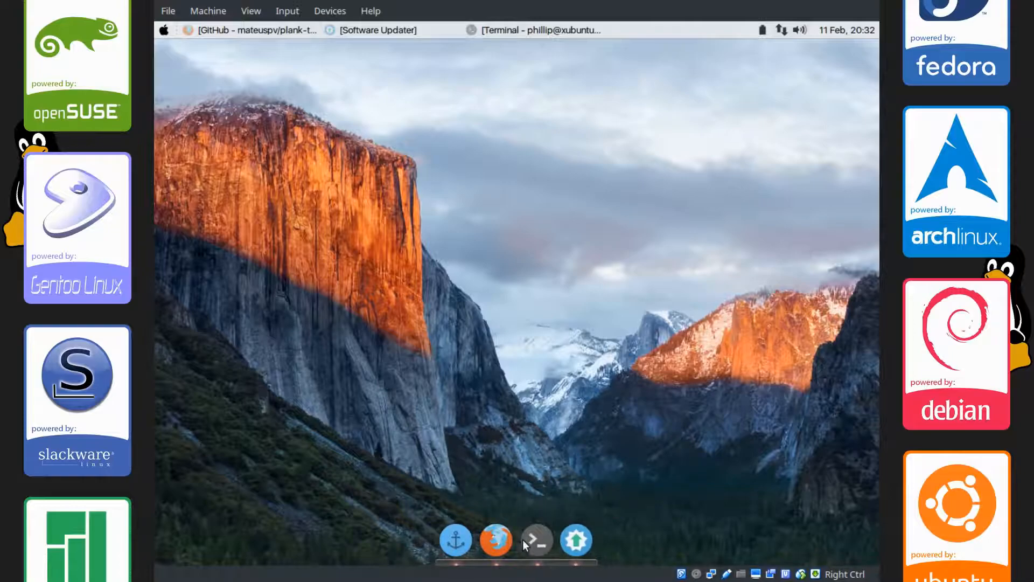
{"action": "right_click", "coordinate": [535, 544]}
{"action": "left_click", "coordinate": [440, 513]}
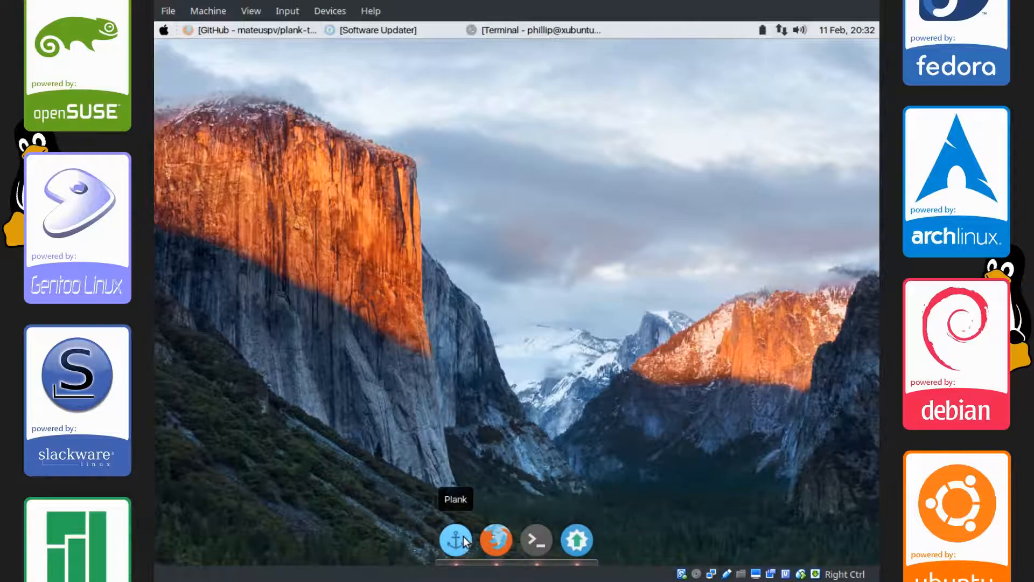
{"action": "left_click", "coordinate": [457, 541]}
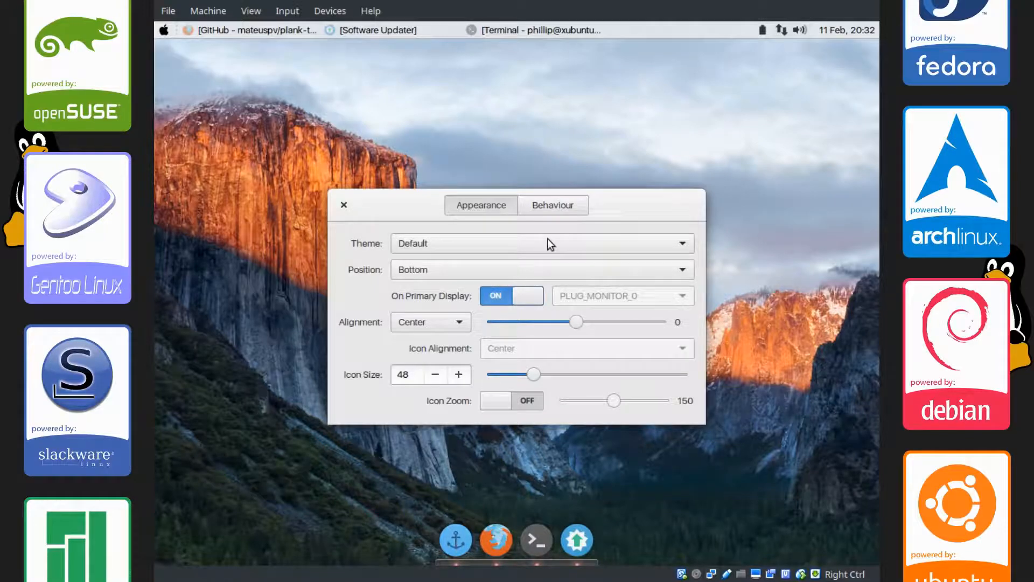
{"action": "left_click", "coordinate": [351, 206]}
{"action": "right_click", "coordinate": [452, 530]}
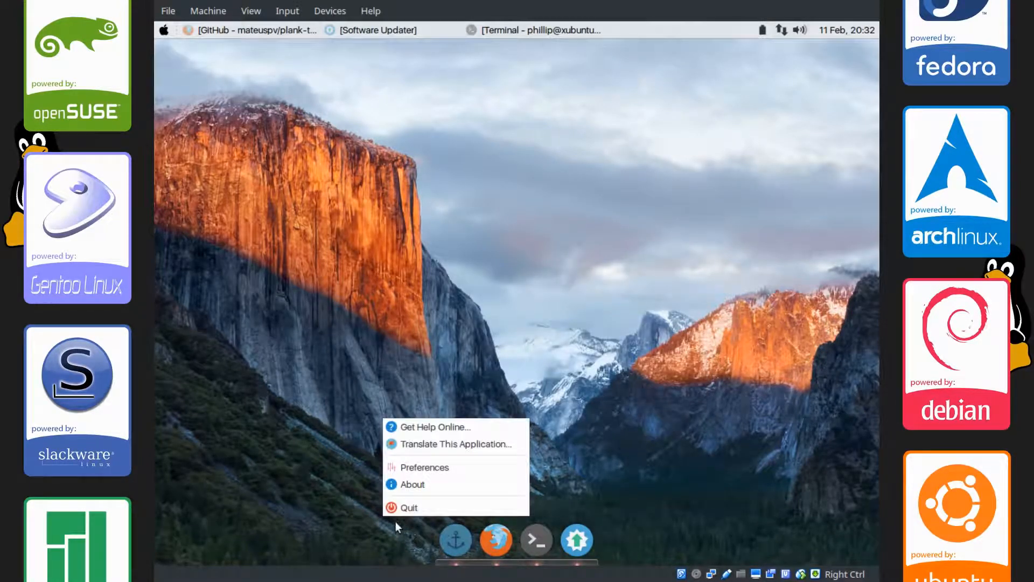
{"action": "left_click", "coordinate": [353, 453]}
Open the Plank preferences and set the dock theme to Translucent-Panel
{"action": "left_click", "coordinate": [460, 534]}
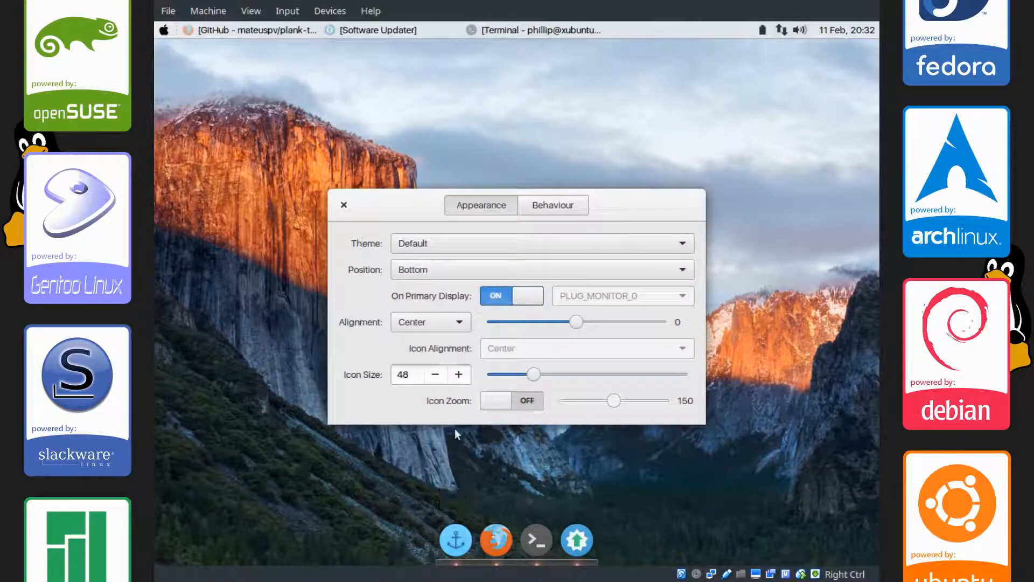
{"action": "left_click", "coordinate": [445, 247]}
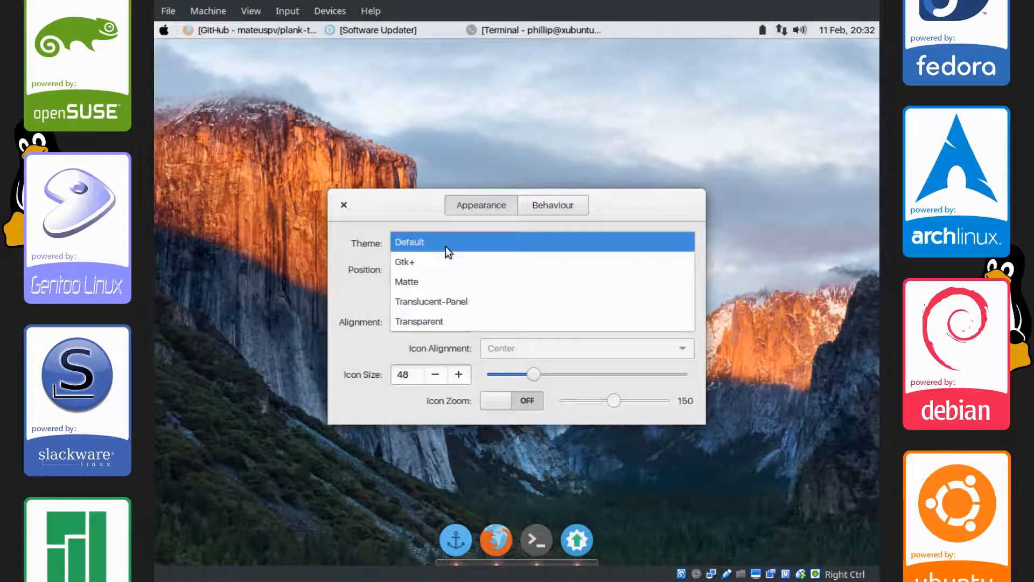
{"action": "left_click", "coordinate": [439, 302]}
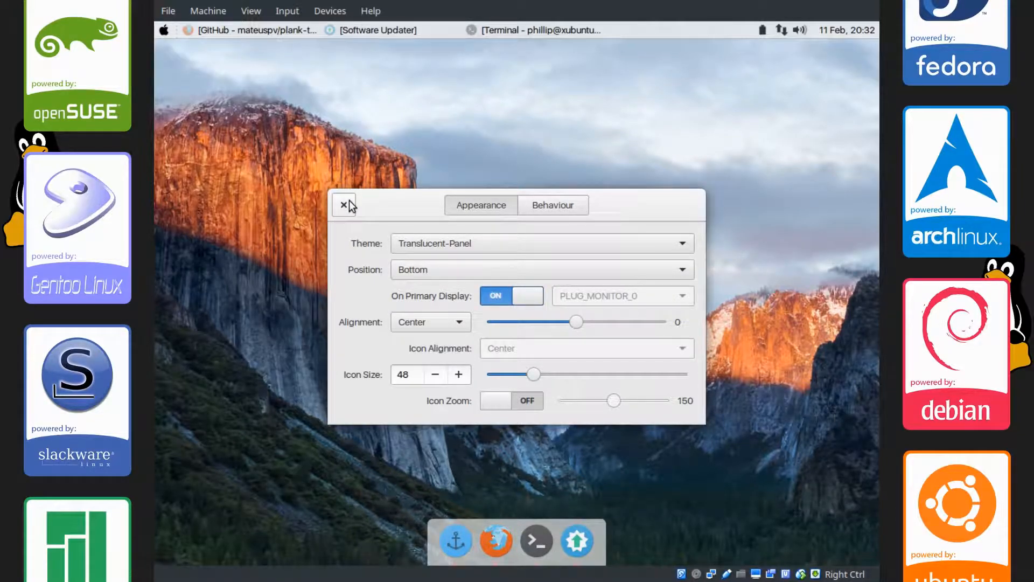
Try larger and smaller dock icons, set the icon size to 54, and close the Plank preferences
{"action": "left_click", "coordinate": [458, 375]}
{"action": "left_click", "coordinate": [458, 375]}
{"action": "left_click", "coordinate": [458, 375]}
{"action": "left_click", "coordinate": [459, 375]}
{"action": "left_click", "coordinate": [459, 375]}
{"action": "left_click", "coordinate": [458, 375]}
{"action": "left_click", "coordinate": [459, 375]}
{"action": "left_click", "coordinate": [458, 375]}
{"action": "left_click", "coordinate": [439, 374]}
{"action": "left_click", "coordinate": [438, 374]}
{"action": "left_click", "coordinate": [438, 373]}
{"action": "left_click", "coordinate": [438, 374]}
{"action": "left_click", "coordinate": [438, 374]}
{"action": "left_click", "coordinate": [438, 373]}
{"action": "left_click", "coordinate": [458, 375]}
{"action": "left_click", "coordinate": [458, 374]}
{"action": "double_click", "coordinate": [458, 375]}
{"action": "double_click", "coordinate": [459, 374]}
{"action": "double_click", "coordinate": [459, 375]}
{"action": "left_click", "coordinate": [458, 375]}
{"action": "double_click", "coordinate": [459, 375]}
{"action": "left_click", "coordinate": [458, 374]}
{"action": "double_click", "coordinate": [459, 375]}
{"action": "double_click", "coordinate": [458, 375]}
{"action": "double_click", "coordinate": [459, 374]}
{"action": "double_click", "coordinate": [458, 375]}
{"action": "double_click", "coordinate": [435, 374]}
{"action": "double_click", "coordinate": [436, 374]}
{"action": "triple_click", "coordinate": [435, 374]}
{"action": "triple_click", "coordinate": [436, 374]}
{"action": "triple_click", "coordinate": [435, 374]}
{"action": "triple_click", "coordinate": [435, 374]}
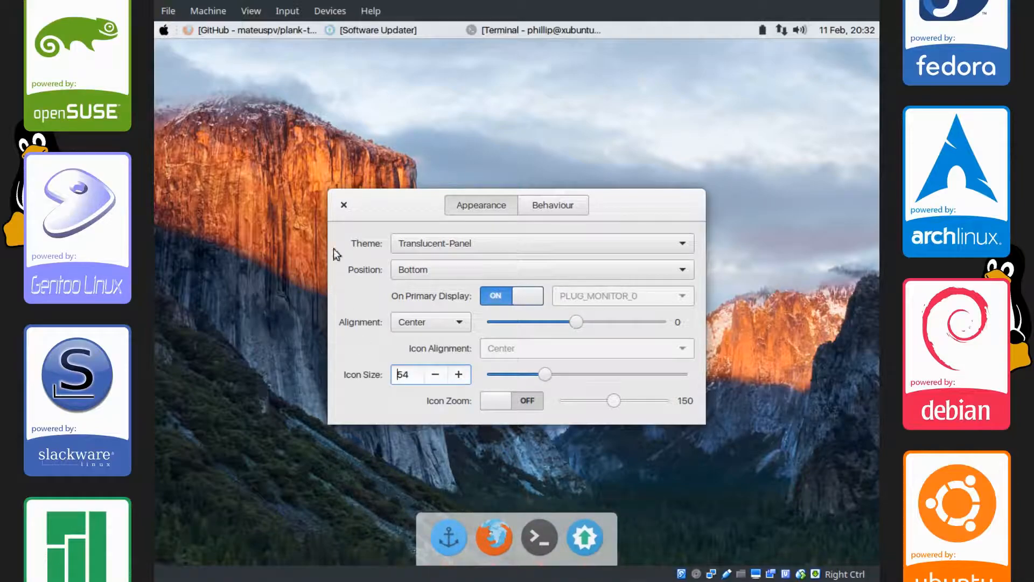
{"action": "left_click", "coordinate": [344, 205]}
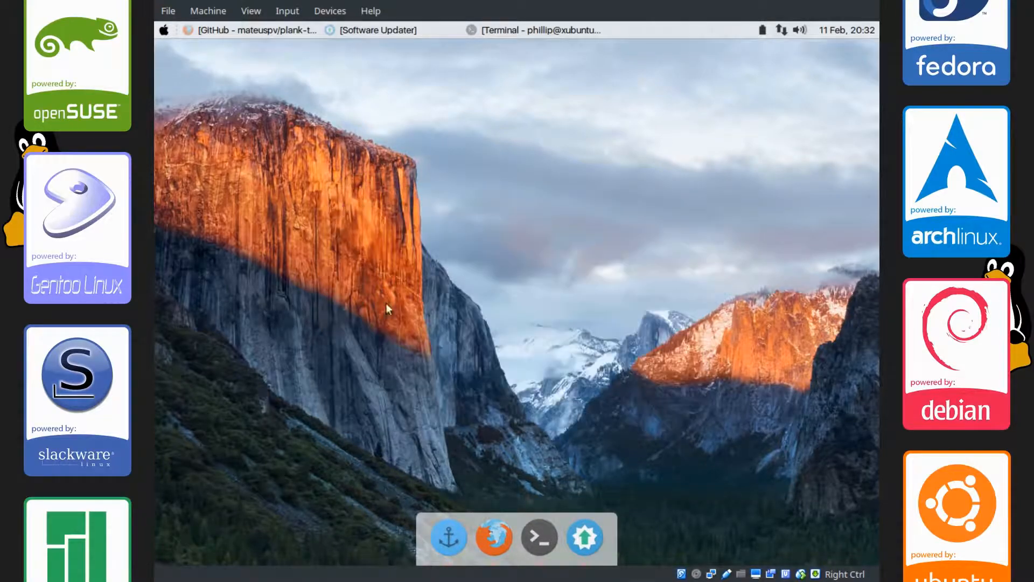
{"action": "right_click", "coordinate": [434, 527]}
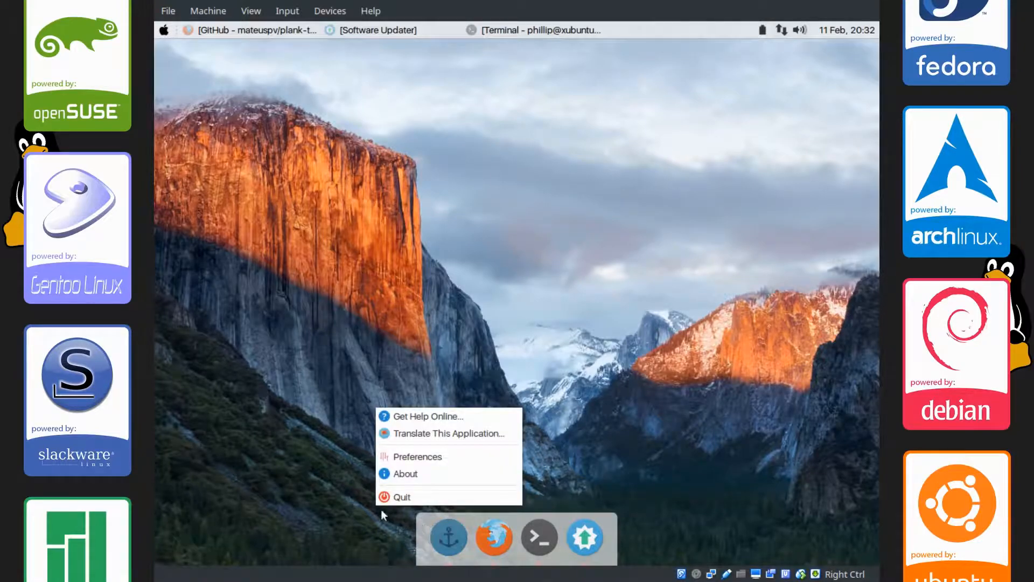
{"action": "left_click", "coordinate": [445, 539]}
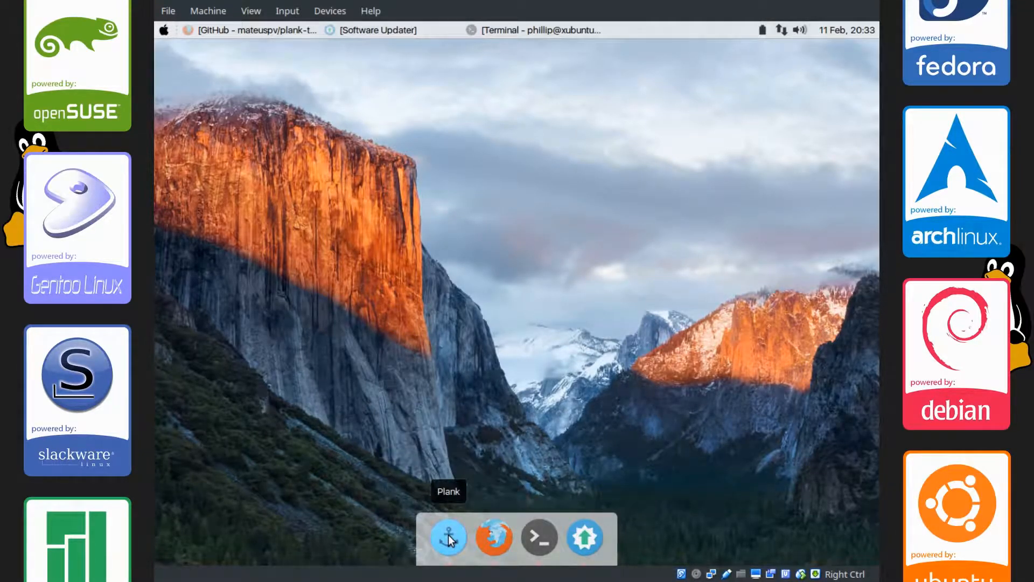
{"action": "right_click", "coordinate": [492, 533]}
{"action": "left_click", "coordinate": [619, 467]}
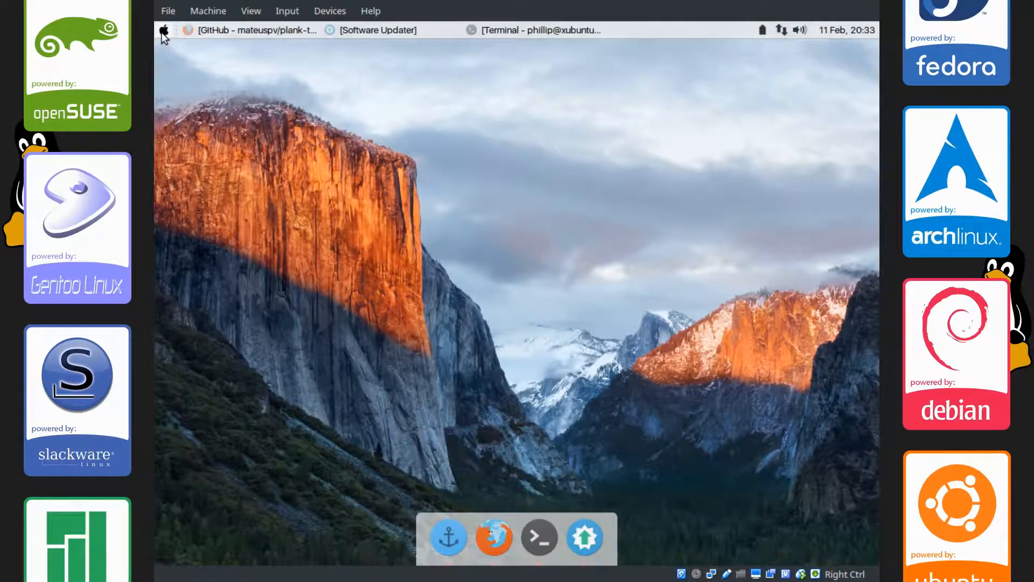
Open the file manager, and bring up the Software Updater and close it without installing the updates
{"action": "left_click", "coordinate": [164, 30]}
{"action": "left_click", "coordinate": [202, 130]}
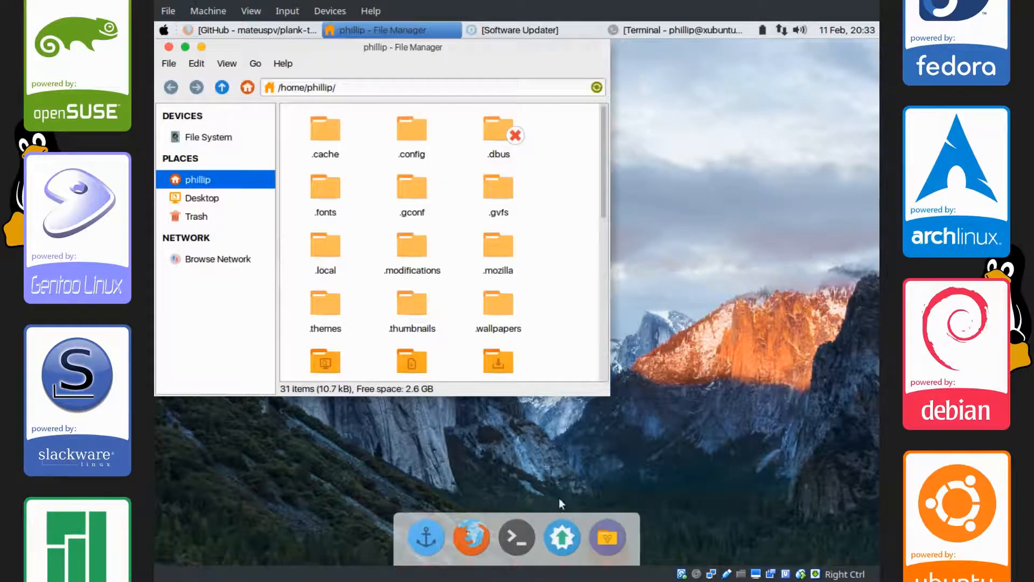
{"action": "left_click", "coordinate": [567, 533]}
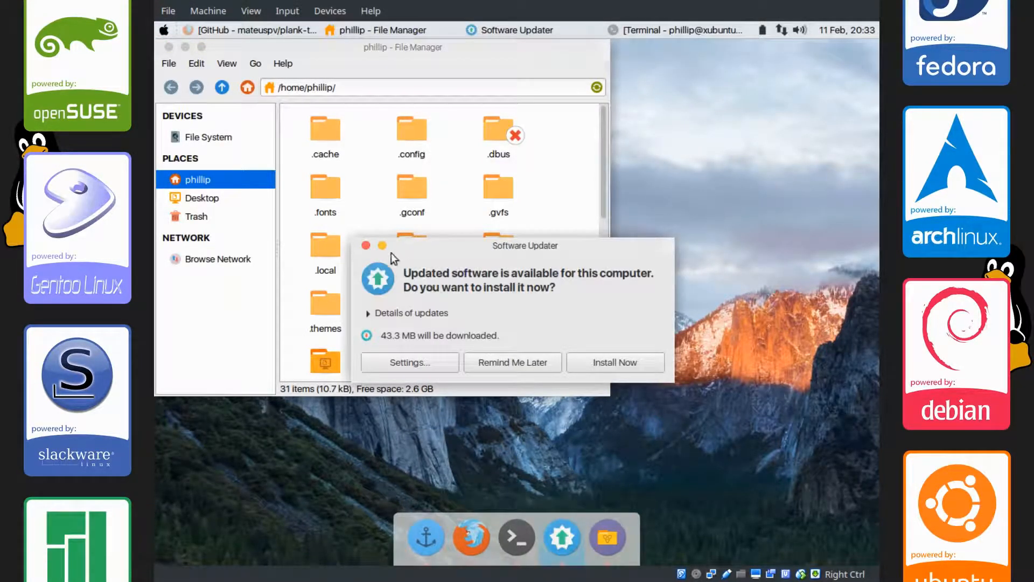
{"action": "left_click", "coordinate": [366, 245]}
Pin the running file manager permanently to the dock and close its window
{"action": "right_click", "coordinate": [585, 541]}
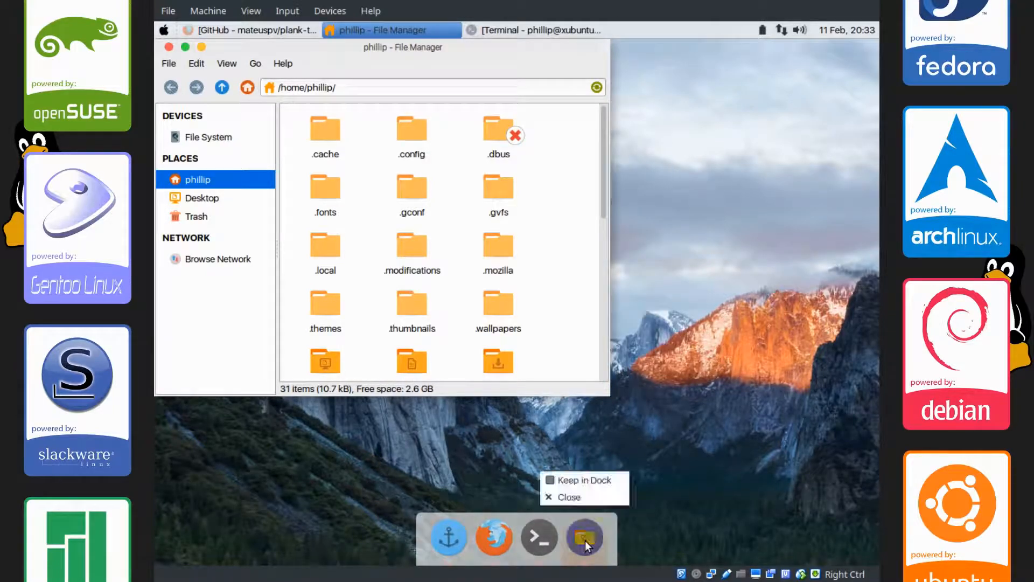
{"action": "left_click", "coordinate": [578, 484]}
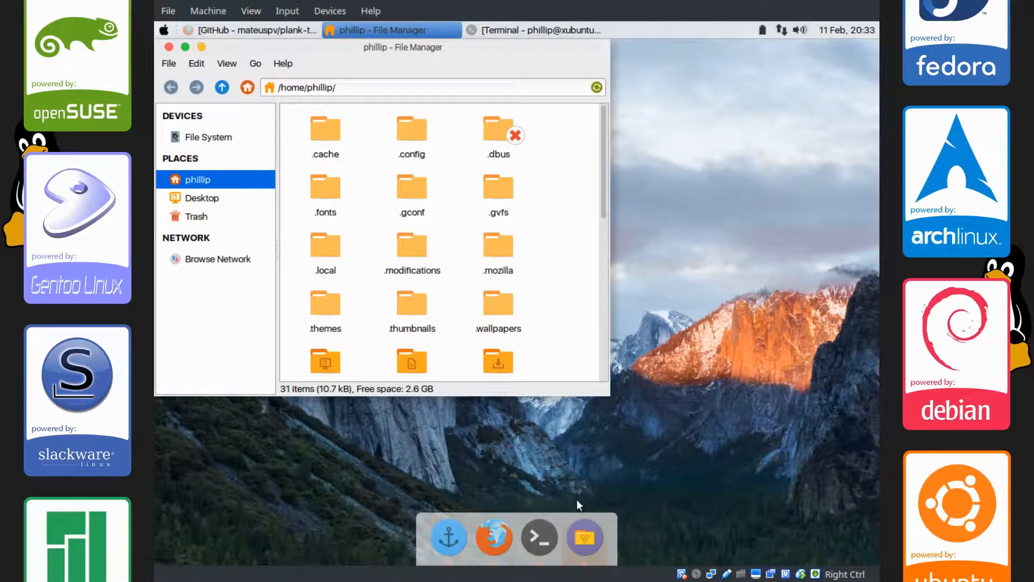
{"action": "left_click", "coordinate": [168, 47]}
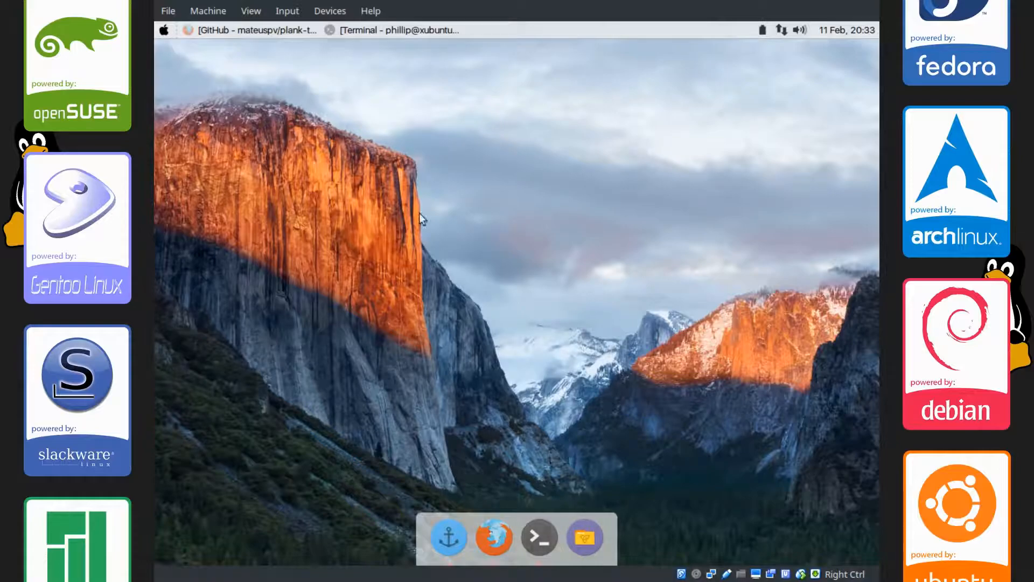
Restore the minimized terminal, try its window behind the dock to check the translucency, and close the terminal
{"action": "left_click", "coordinate": [380, 30]}
{"action": "left_click_drag", "start_coordinate": [703, 281], "coordinate": [550, 296]}
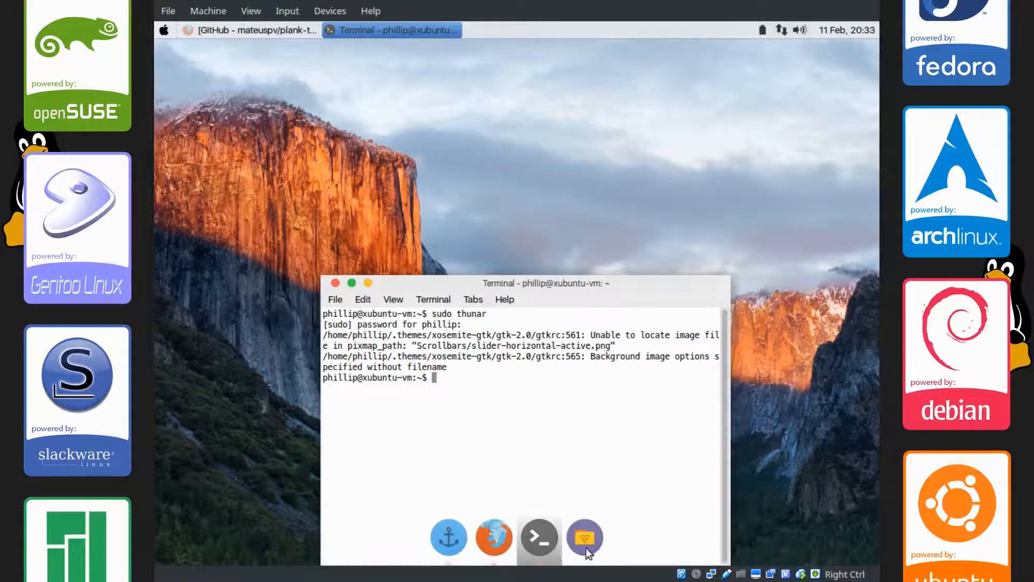
{"action": "left_click_drag", "start_coordinate": [504, 284], "coordinate": [511, 174]}
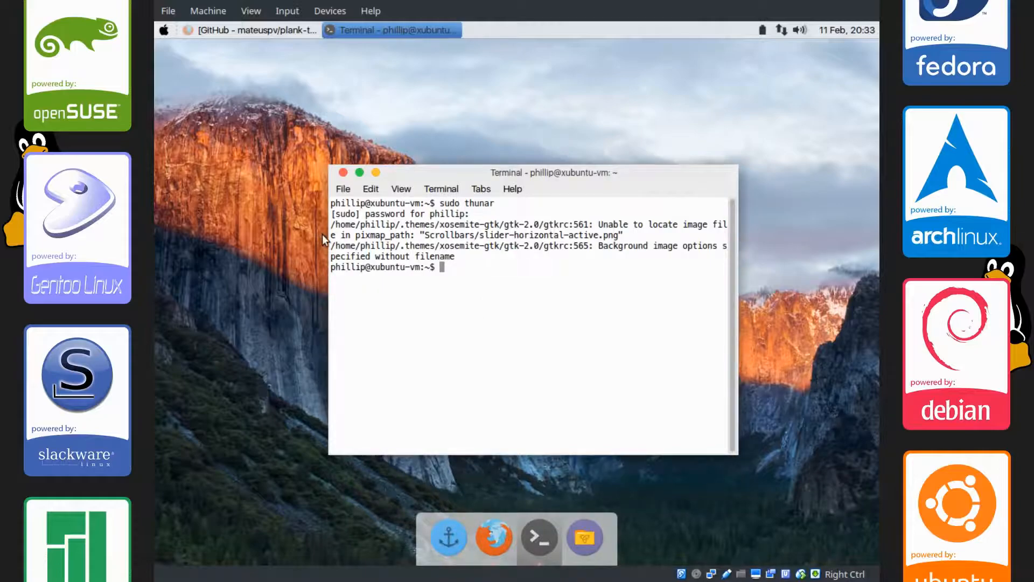
{"action": "left_click", "coordinate": [343, 172]}
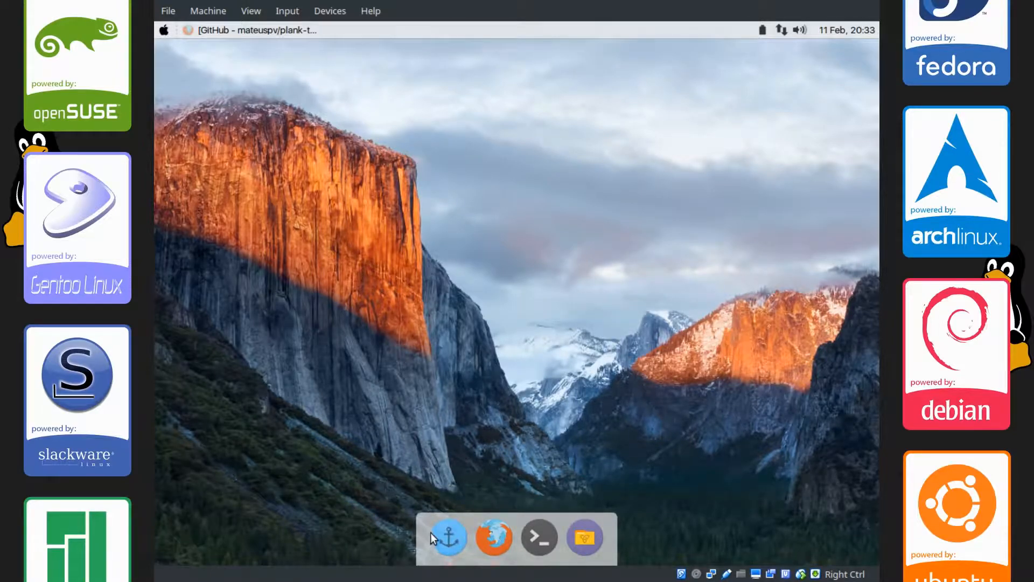
{"action": "right_click", "coordinate": [448, 534]}
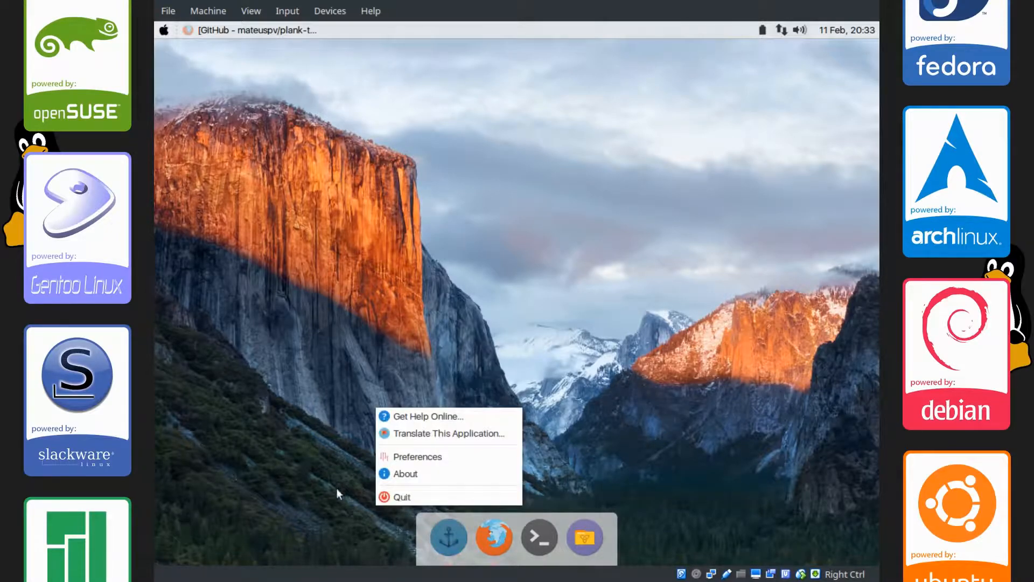
{"action": "left_click", "coordinate": [322, 483]}
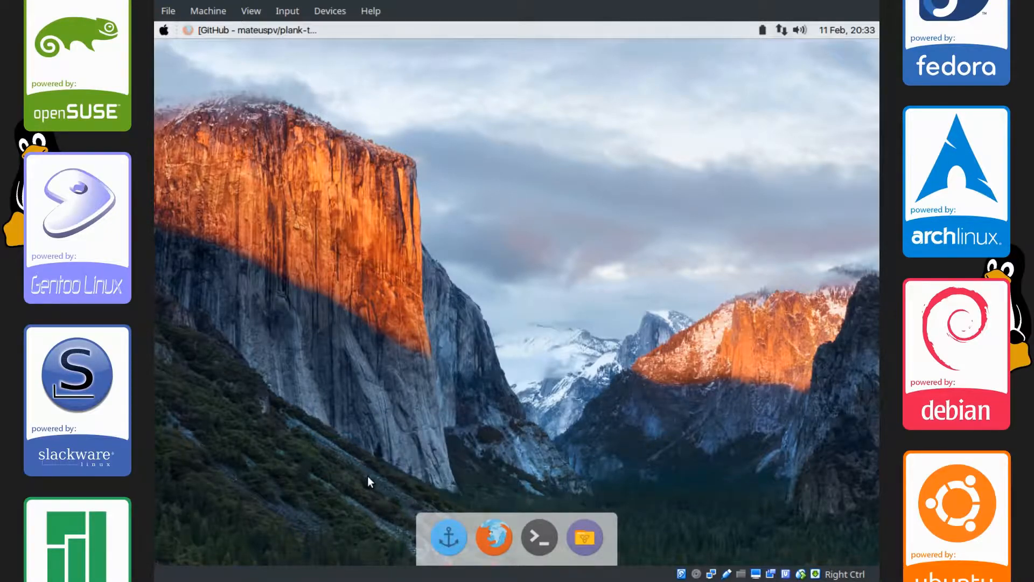